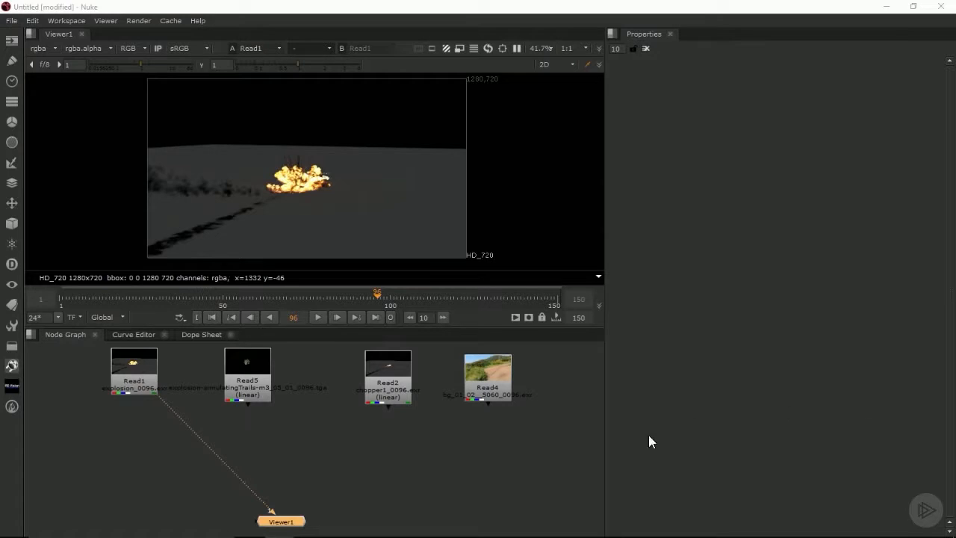
Step: Review the Read1 explosion and Read5 sparks sequences in the viewer, scrubbing along the timeline
left_click(147, 367)
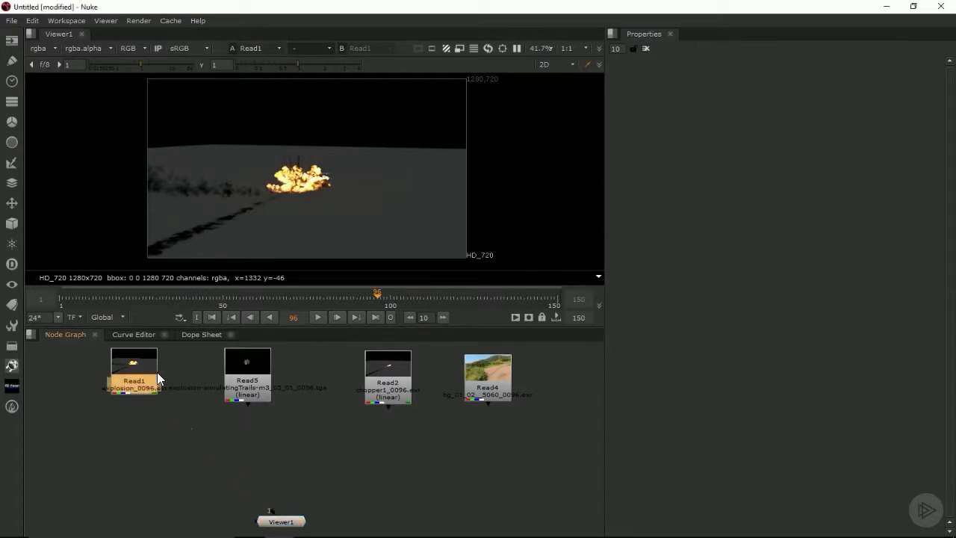
key("1")
left_click_drag(107, 295, 521, 297)
left_click(260, 378)
double_click(230, 380)
left_click_drag(141, 298, 163, 297)
key("1")
Step: Compare the Read2 chopper render with the Read1 explosion render in the viewer near frame 32
left_click(381, 366)
double_click(382, 369)
key("1")
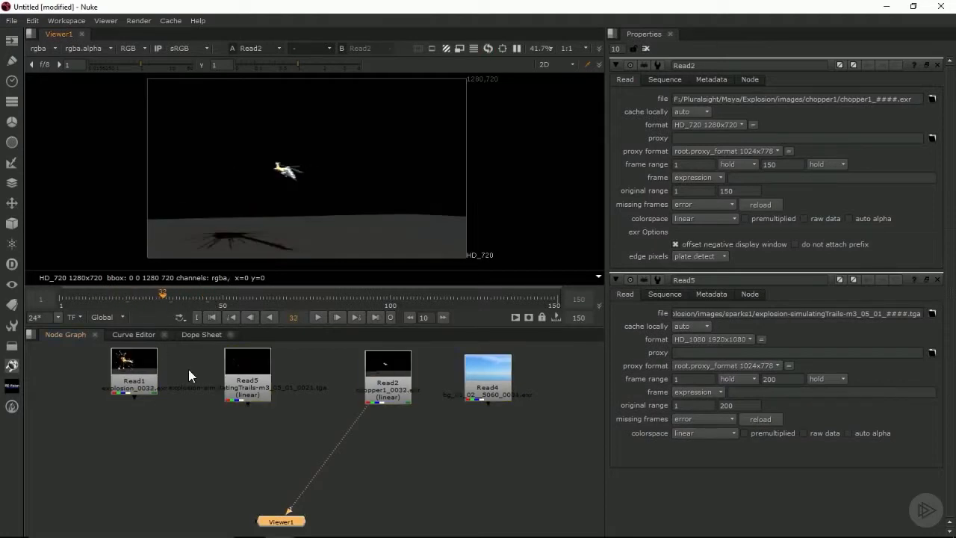
double_click(130, 373)
key("1")
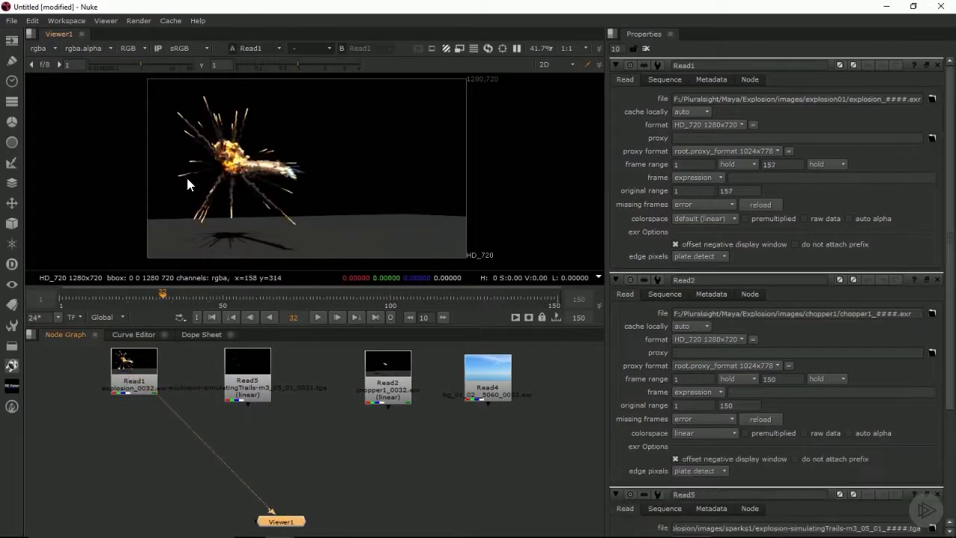
double_click(394, 374)
key("1")
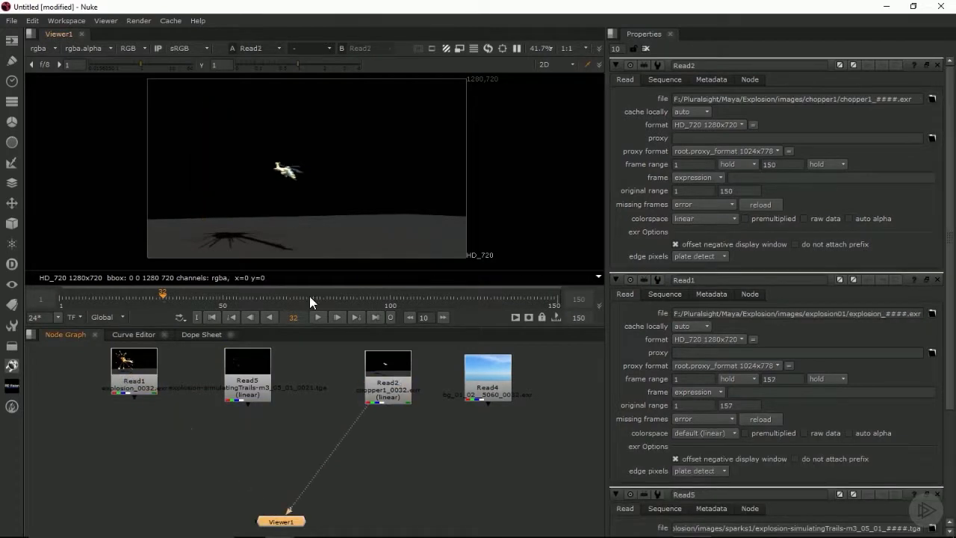
mouse_move(156, 296)
left_mouse_down()
mouse_move(119, 294)
mouse_move(176, 294)
mouse_move(162, 296)
left_mouse_up()
Step: View the Read4 background sequence and scrub through its frames, stopping at frame 23
double_click(487, 377)
key("1")
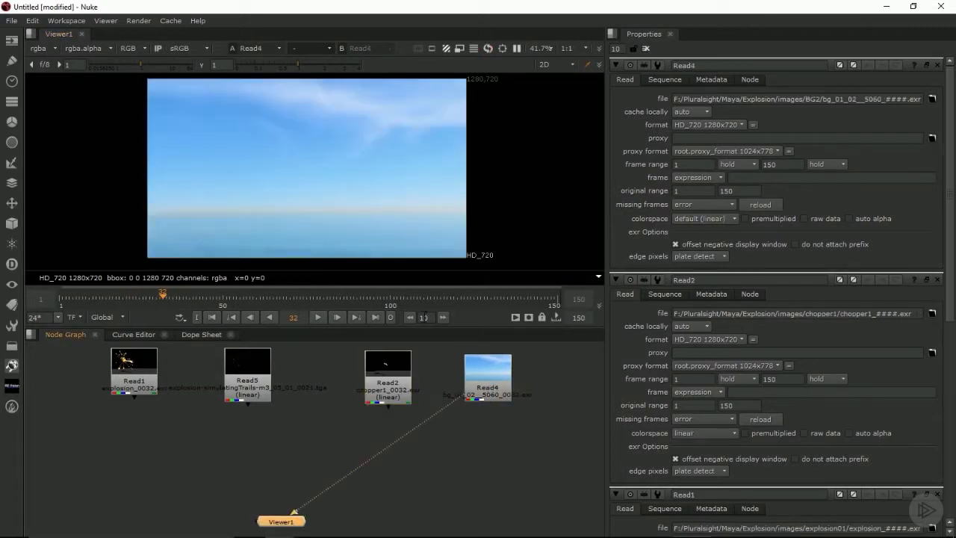
left_click_drag(181, 291, 440, 295)
left_click_drag(377, 297, 131, 294)
Step: Rearrange the viewer and Read nodes in the node graph to make room below Read1
left_click_drag(290, 521, 342, 536)
scroll(342, 439, "down", 3)
left_click_drag(235, 421, 273, 354)
left_click_drag(295, 420, 153, 463)
left_click_drag(366, 430, 363, 496)
left_click_drag(416, 424, 476, 531)
middle_click_drag(327, 408, 407, 466)
left_click_drag(361, 419, 389, 392)
middle_click_drag(398, 415, 334, 411)
Step: Add a Shuffle node below Read1, paste two copies beside it, and connect Shuffle1 to Read1
scroll(311, 422, "up", 2)
key("Tab")
type("shu")
key("Return")
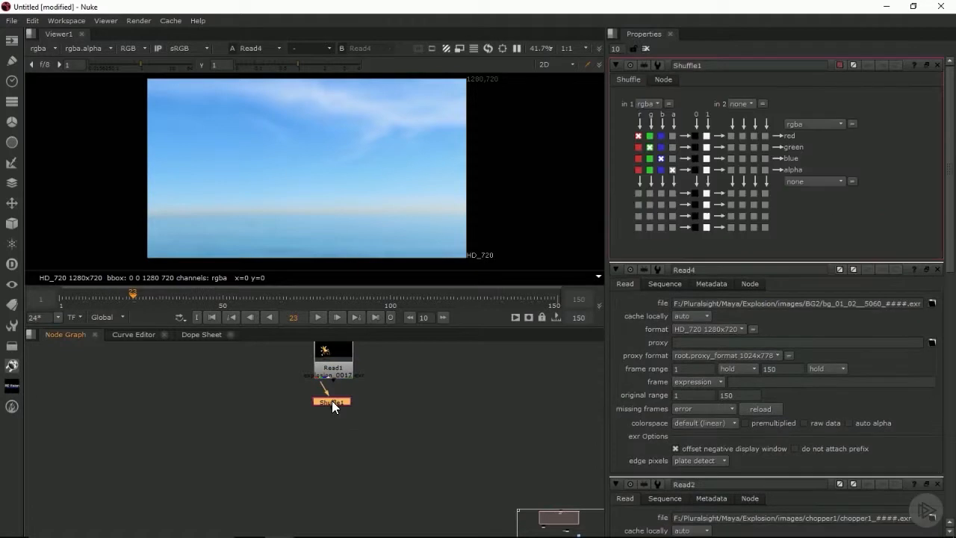
left_click(318, 419)
key("ctrl+v")
key("ctrl+v")
left_click_drag(310, 420, 316, 433)
left_click_drag(243, 413, 316, 366)
Step: Set Shuffle1's first input layer to volume_opacity and view its output
left_click(251, 427)
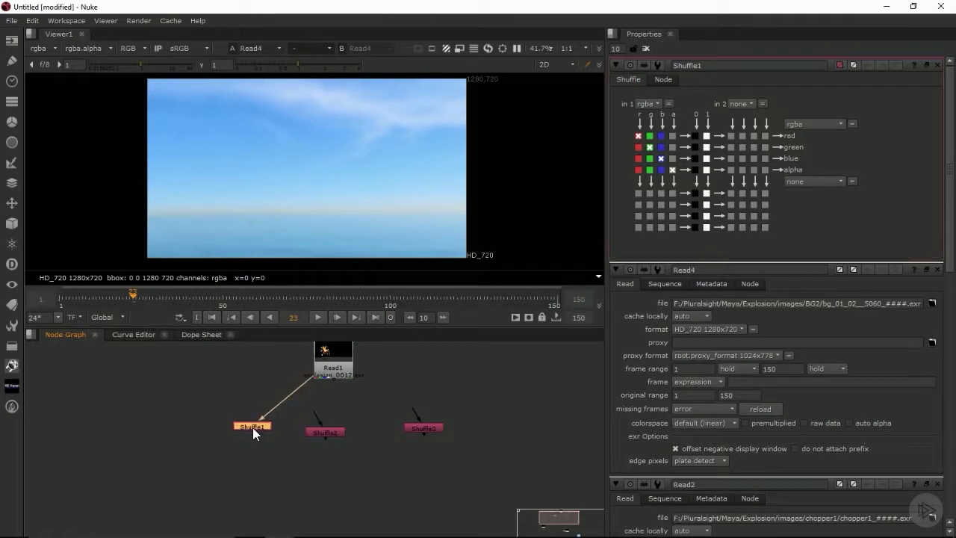
left_click(646, 103)
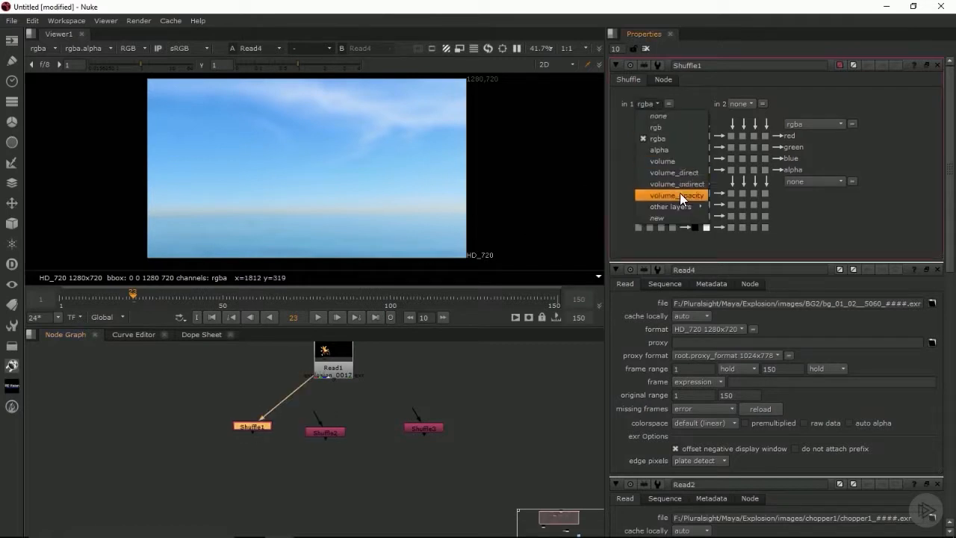
left_click(680, 193)
left_click_drag(247, 429, 244, 434)
key("1")
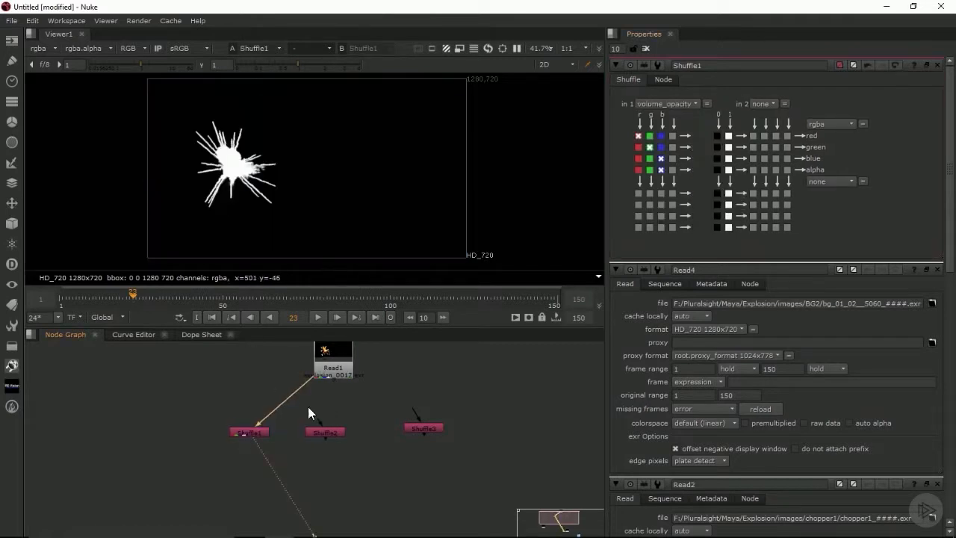
Step: Connect Shuffle2 to Read1, set its first input layer to volume_indirect and view its output
left_click_drag(320, 422, 331, 374)
left_click(330, 432)
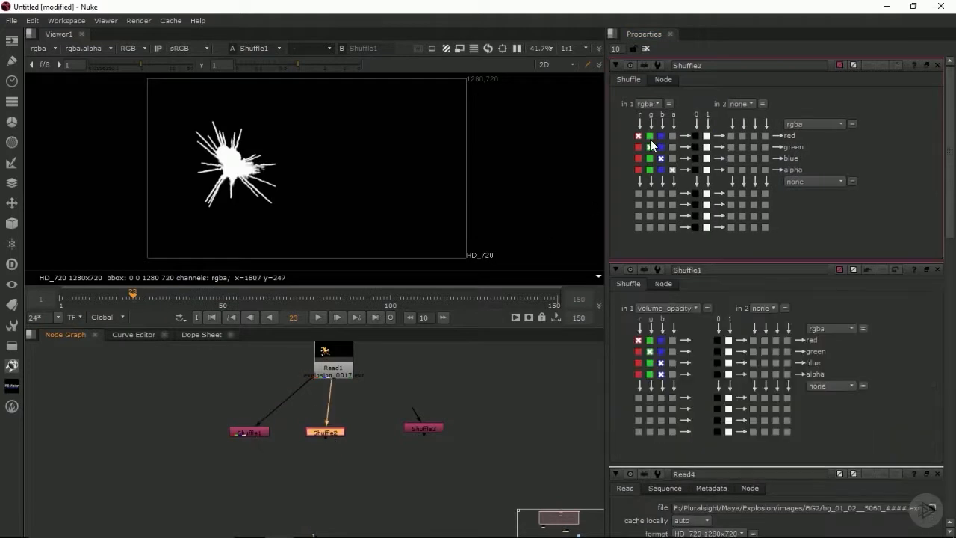
left_click(646, 103)
left_click(688, 180)
key("1")
Step: Connect Shuffle3 to Read1, set its first input layer to volume_direct and view its output
left_click_drag(411, 411, 352, 373)
left_click(426, 427)
double_click(432, 424)
left_click(648, 103)
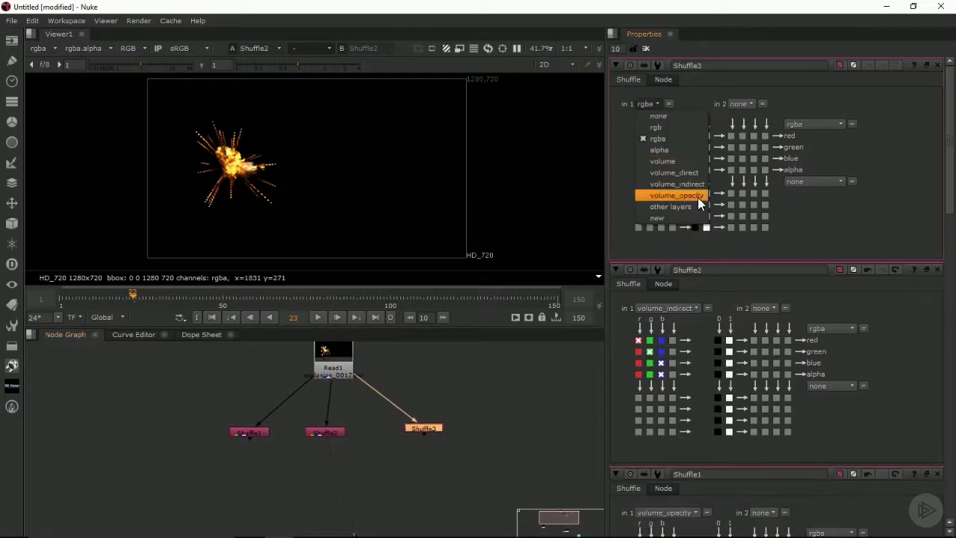
left_click(691, 171)
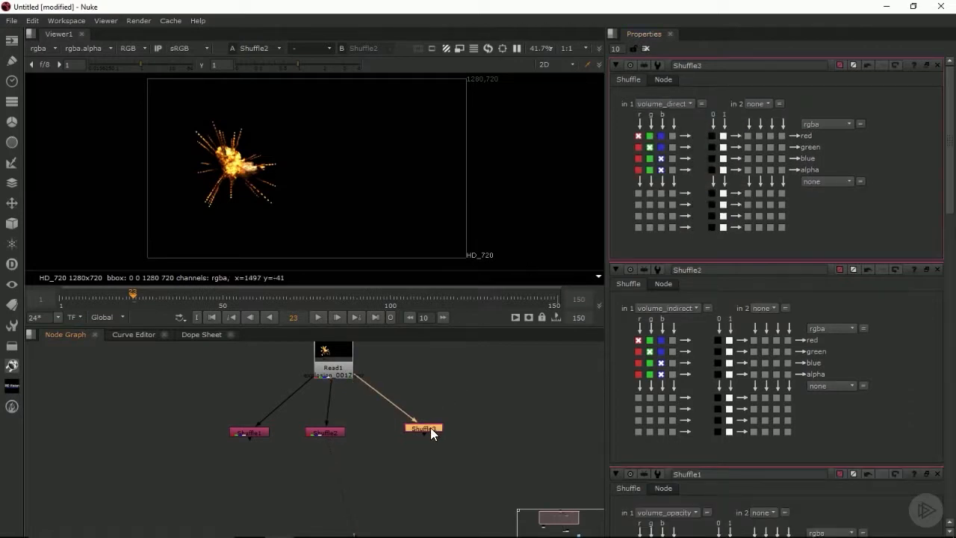
key("1")
Step: Merge Shuffle2 as input A over Shuffle3 as input B and view the combined explosion
scroll(396, 426, "up", 2)
left_click(288, 401)
key("m")
left_click_drag(341, 406, 423, 388)
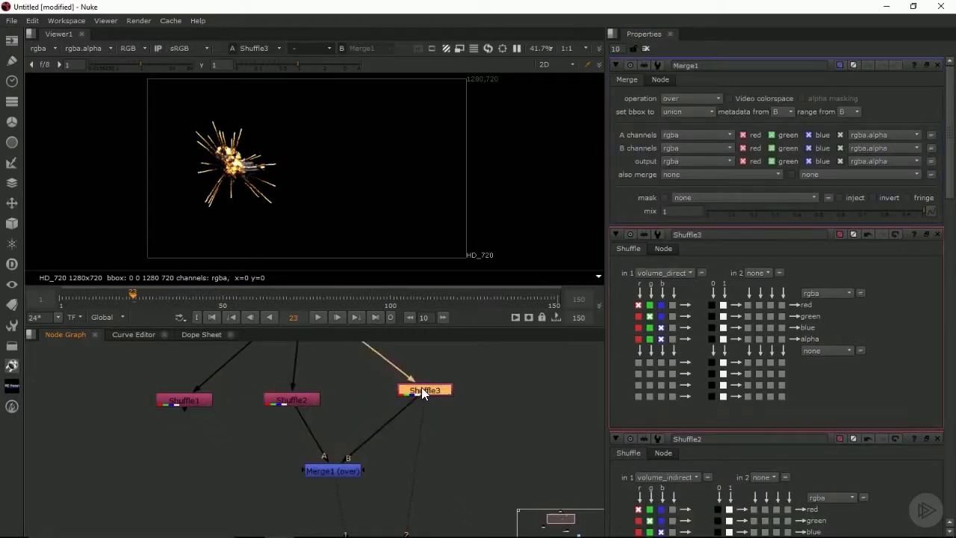
left_click(322, 470)
key("1")
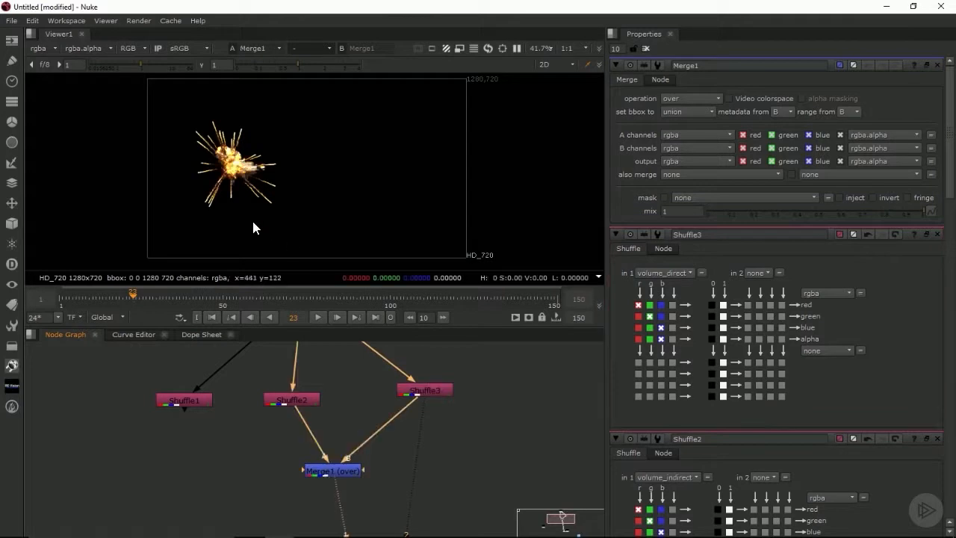
scroll(256, 224, "up", 3)
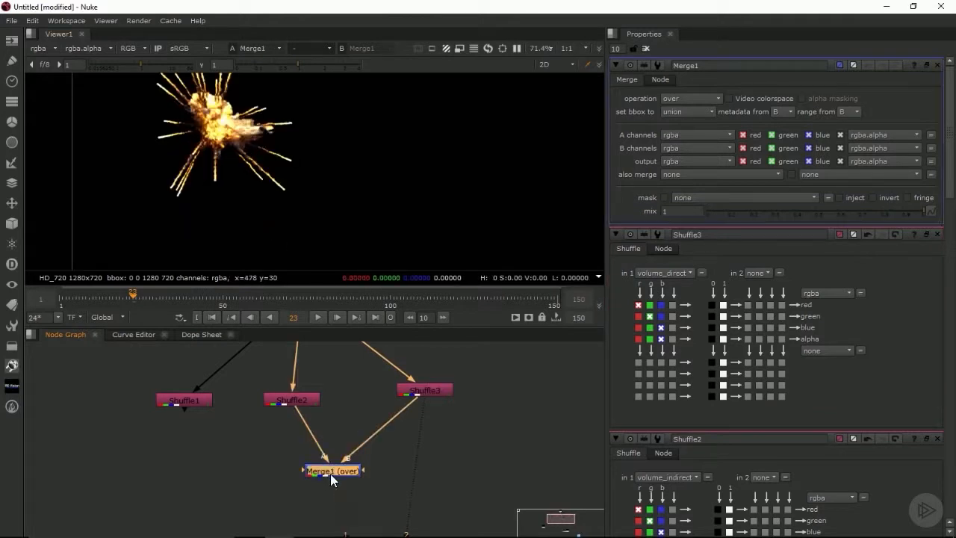
Step: Compare the outputs of Shuffle2, Shuffle3 and Merge1 in the viewer
left_click(291, 399)
key("2")
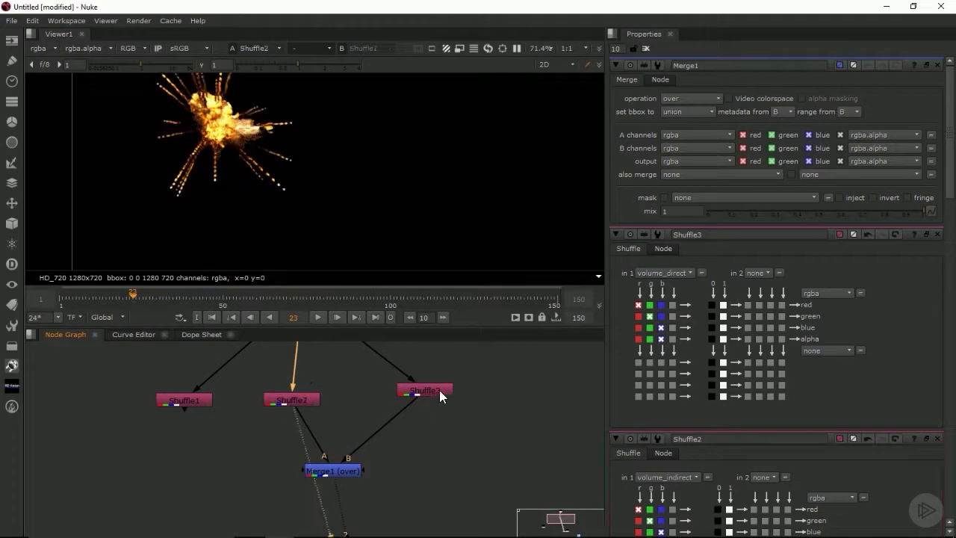
left_click(438, 389)
key("1")
left_click(322, 469)
key("1")
Step: Add a ShuffleCopy node below Merge1, with Shuffle1 feeding input 1 and Merge1 feeding input 2
scroll(280, 452, "down", 1)
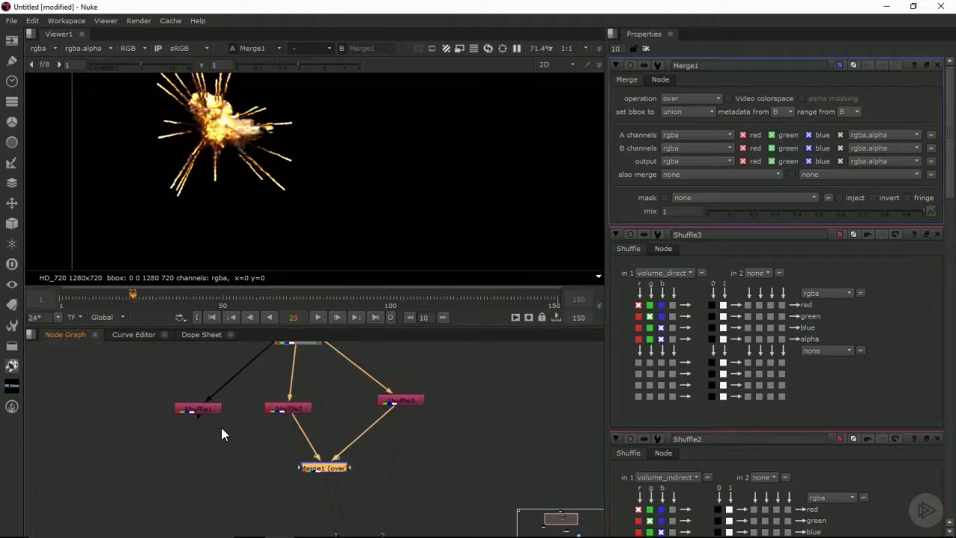
left_click(207, 489)
key("Tab")
type("shu")
key("Down")
key("Down")
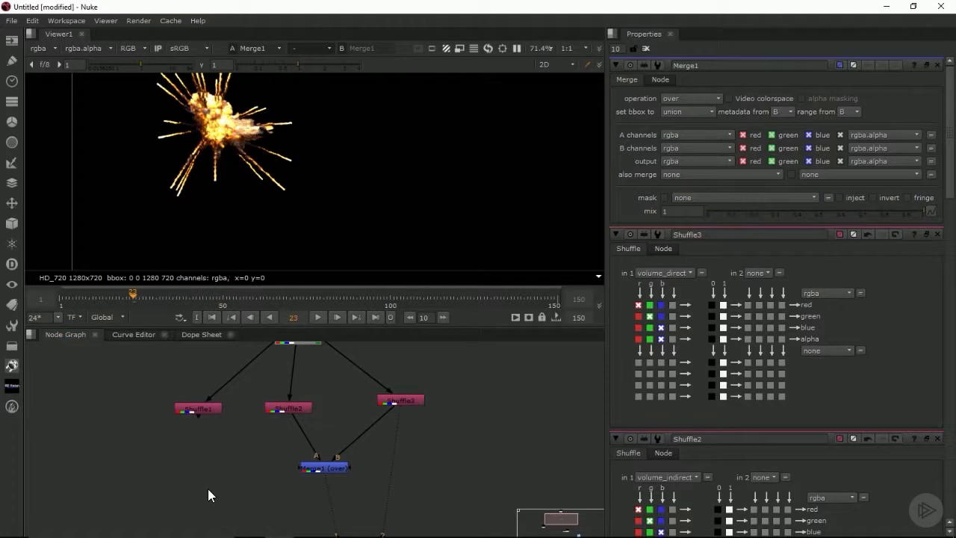
key("Return")
left_click_drag(211, 490, 197, 411)
key("1")
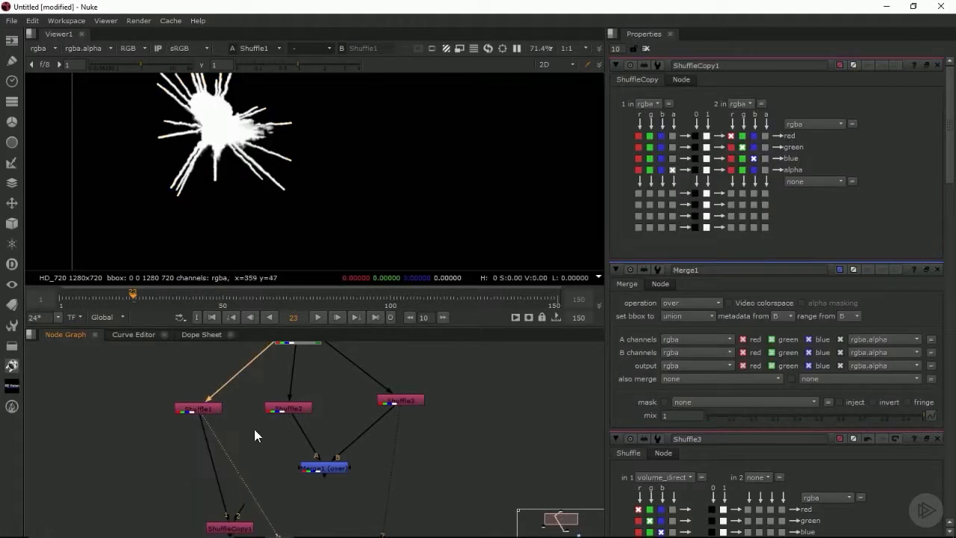
middle_click_drag(249, 423, 241, 388)
left_click_drag(220, 467, 316, 531)
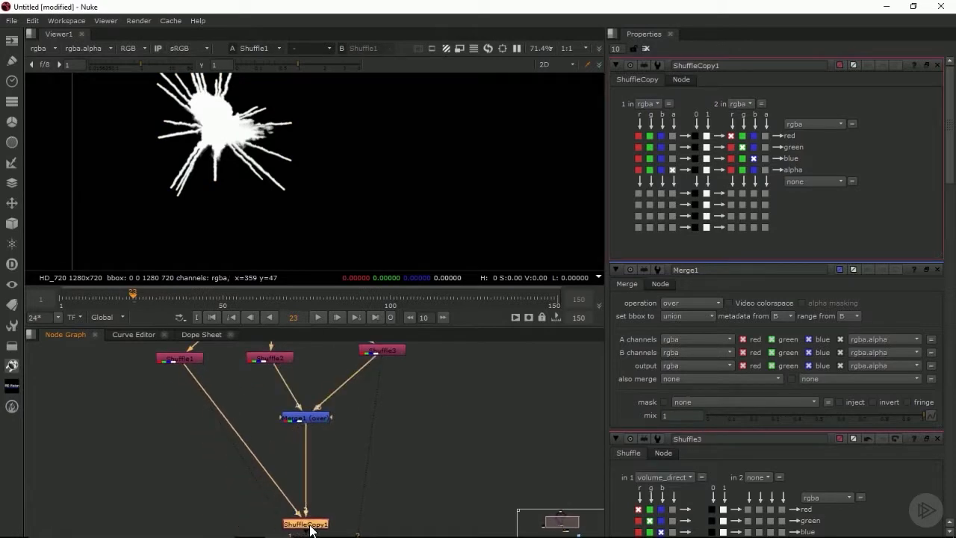
Step: Compare the alpha channels of Merge1 and ShuffleCopy1, then return the viewer to full color
left_click(302, 420)
key("1")
key("a")
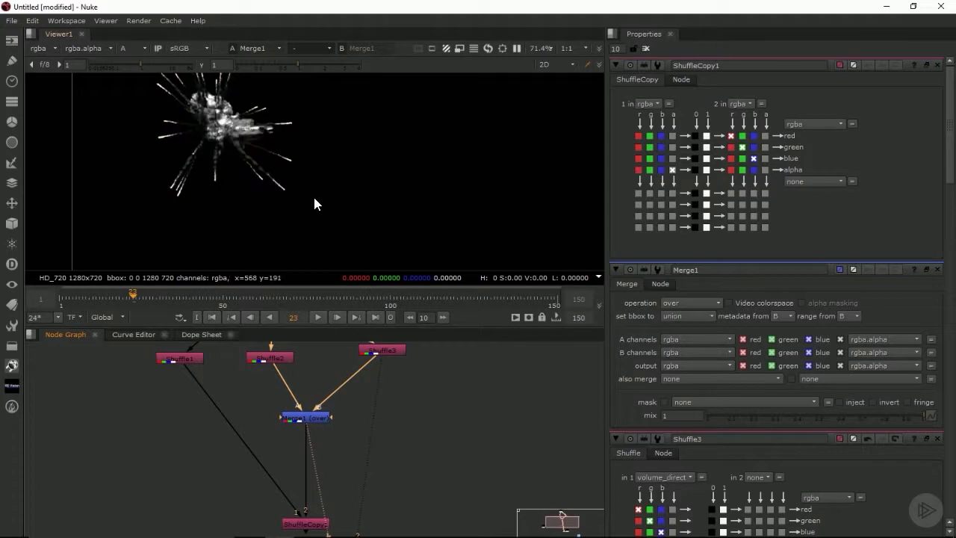
left_click(306, 522)
key("1")
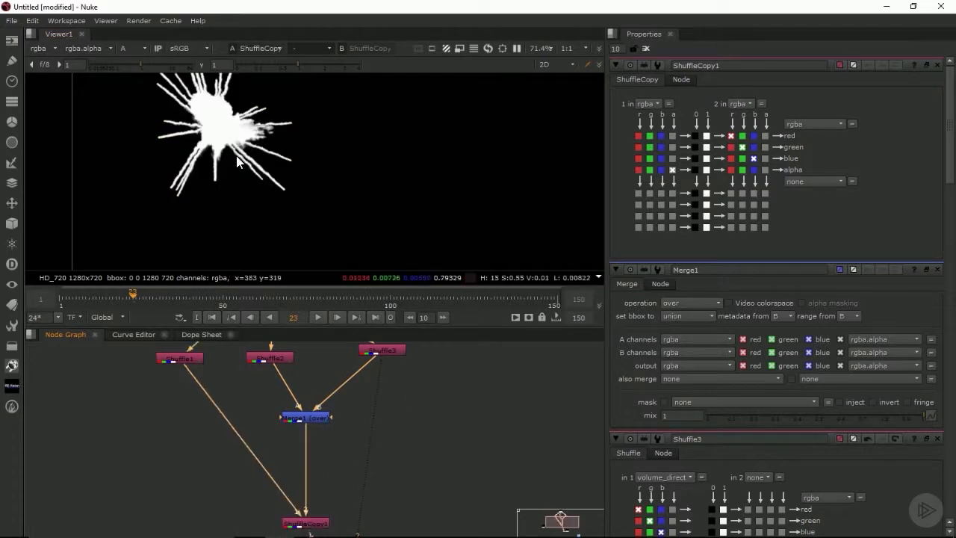
key("a")
Step: Merge the Read5 sparks over ShuffleCopy1 with a new Merge node and view it at frame 107
middle_click_drag(392, 460, 427, 313)
scroll(348, 391, "down", 2)
left_click_drag(407, 451, 512, 448)
left_click_drag(371, 451, 363, 534)
left_click_drag(116, 388, 121, 379)
key("m")
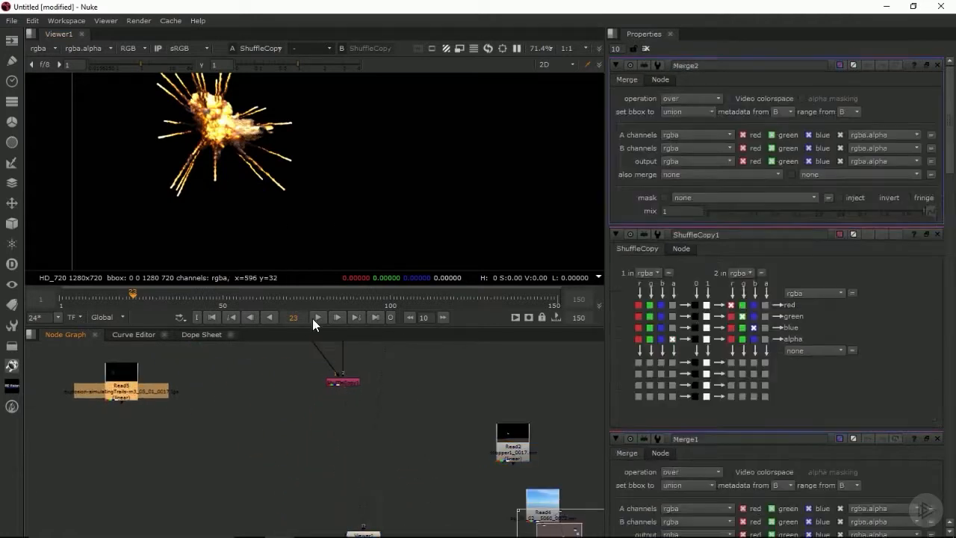
left_click(412, 296)
left_click_drag(154, 382, 340, 428)
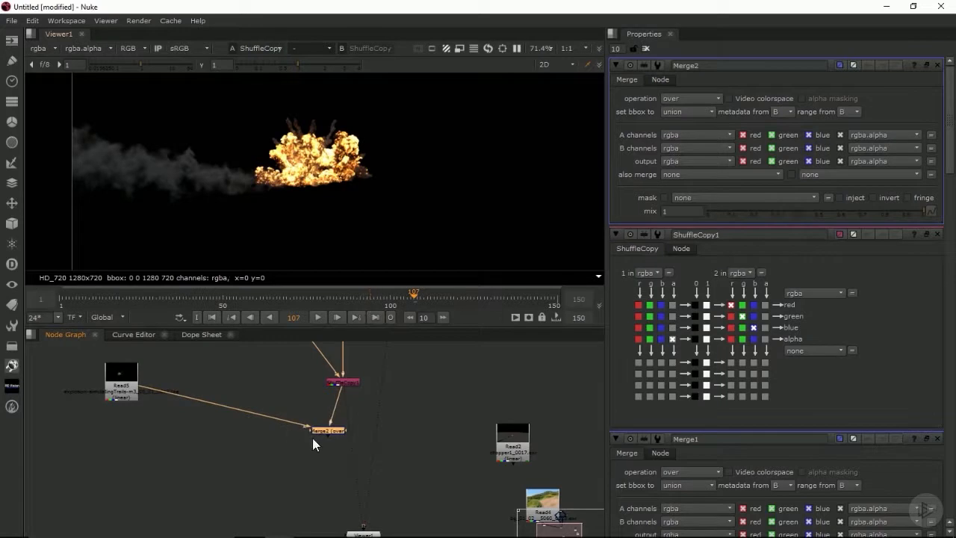
key("1")
Step: Insert a Reformat node after the Read5 sparks and set its output format to HD_720 1280x720
left_click_drag(126, 384, 115, 408)
double_click(115, 408)
key("Tab")
type("re")
key("Down")
key("Down")
key("Down")
key("Down")
key("Down")
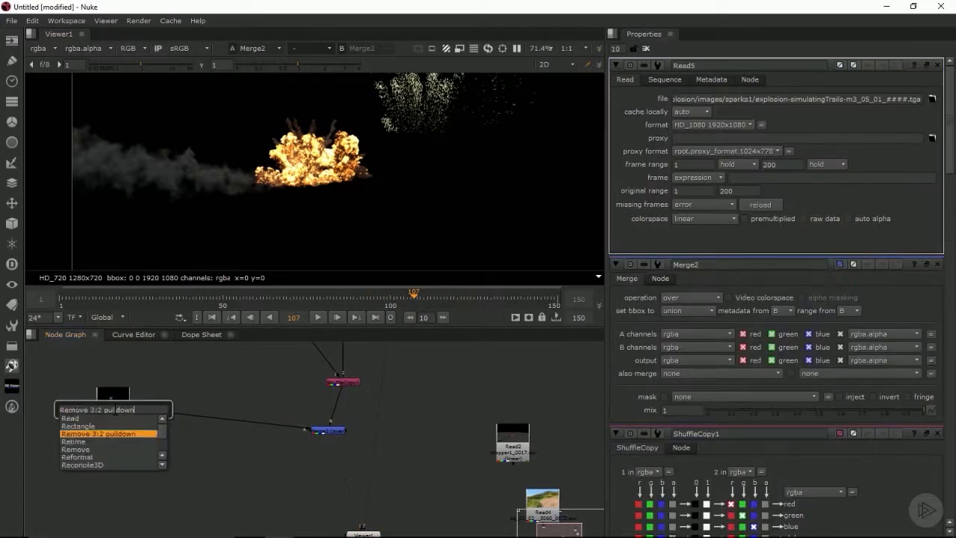
key("Down")
key("Return")
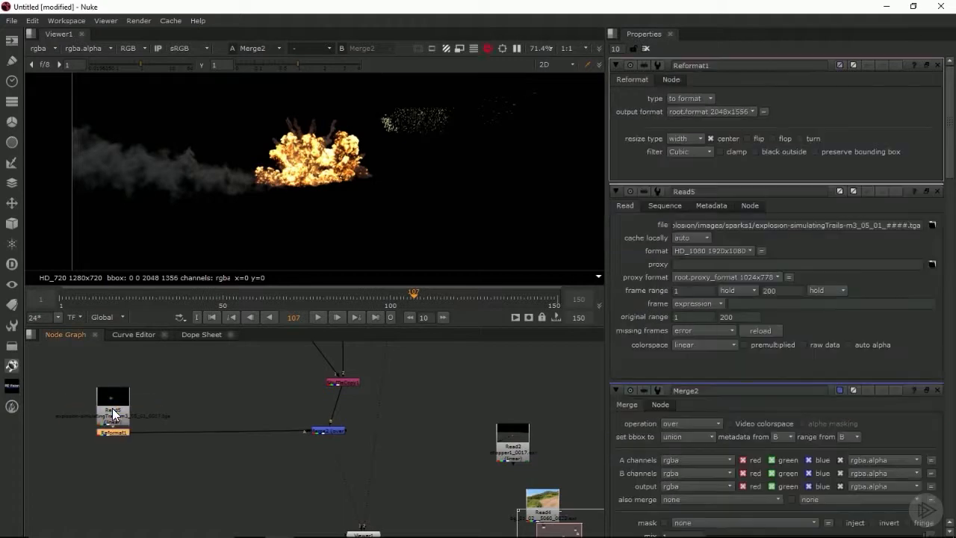
left_click(675, 111)
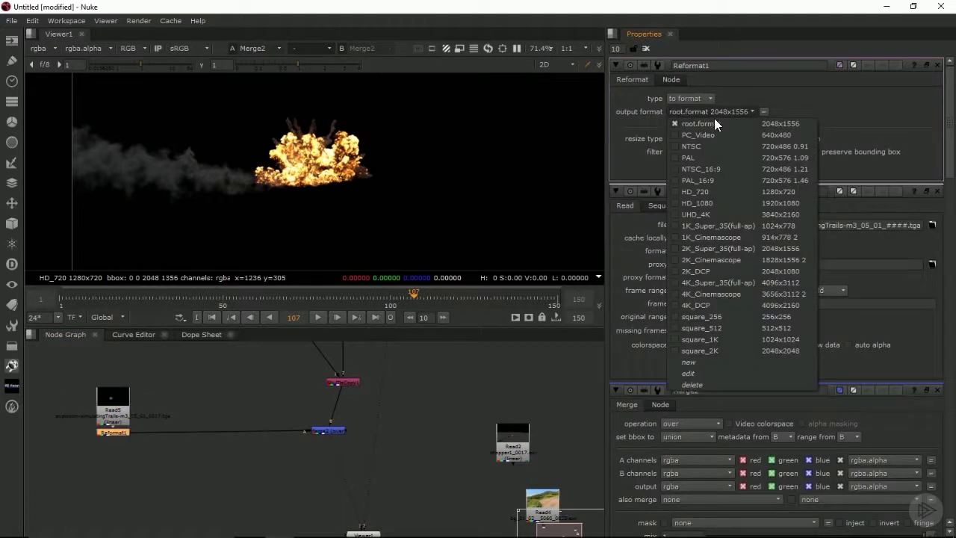
left_click(757, 192)
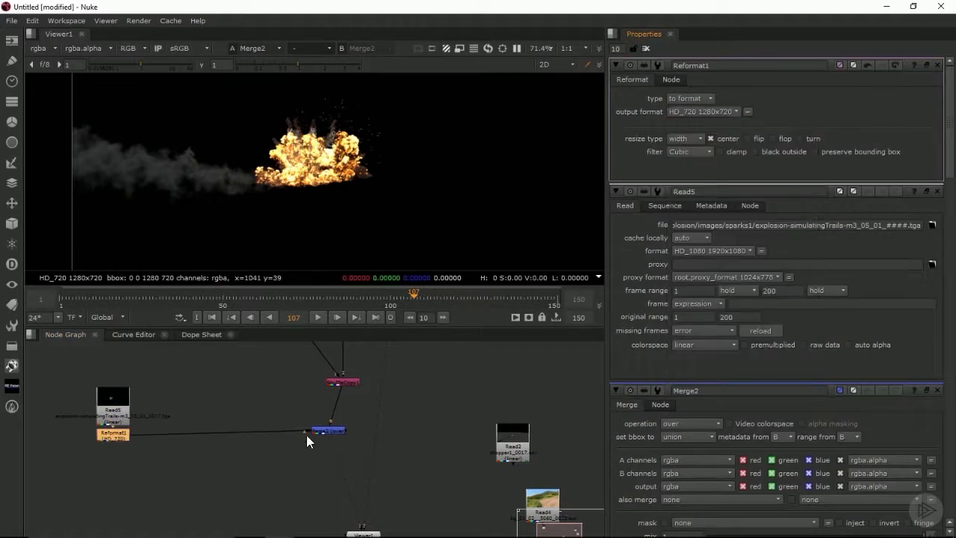
Step: Align Merge2 below ShuffleCopy1, set its operation to screen and scrub to frame 95 to check the sparks
left_click(327, 430)
scroll(330, 230, "up", 1)
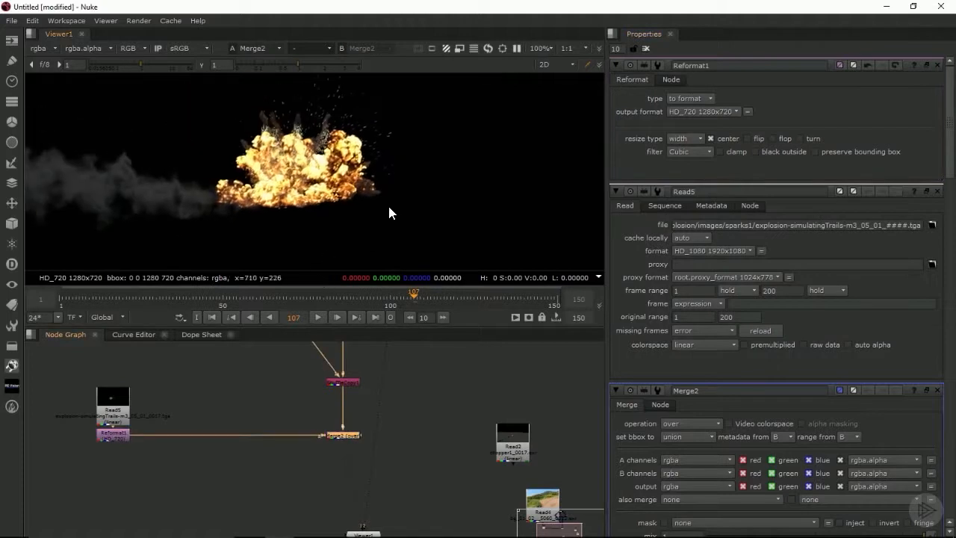
double_click(340, 437)
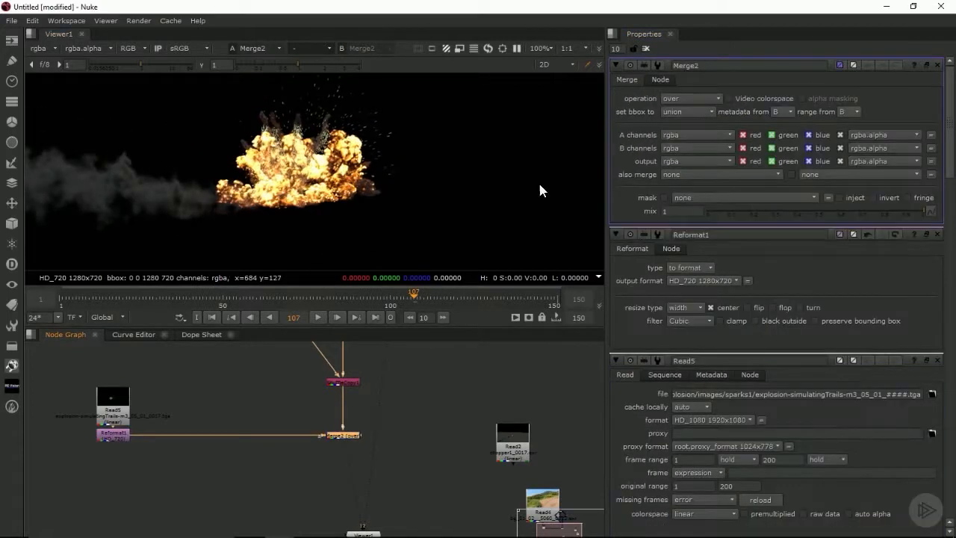
left_click(689, 101)
left_click(691, 291)
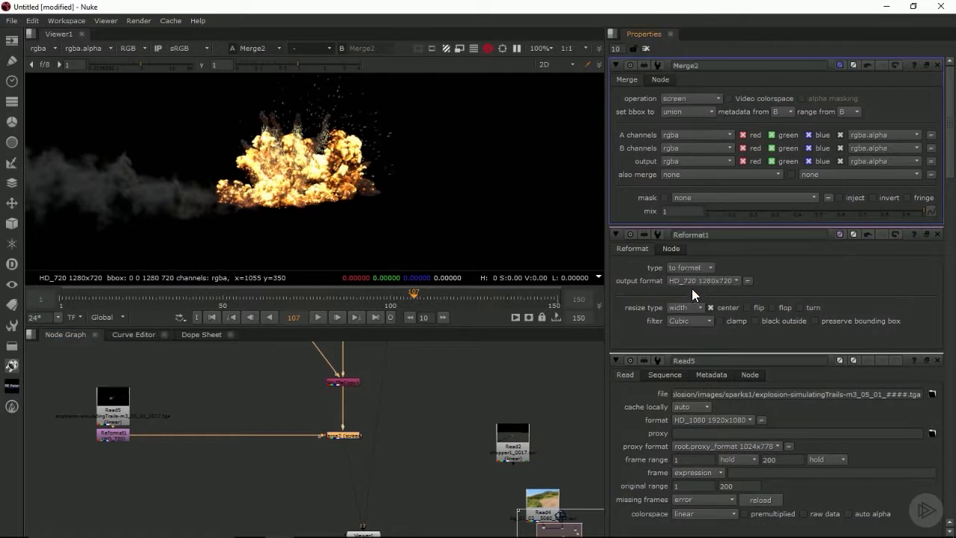
left_click(435, 296)
left_click_drag(434, 296, 373, 298)
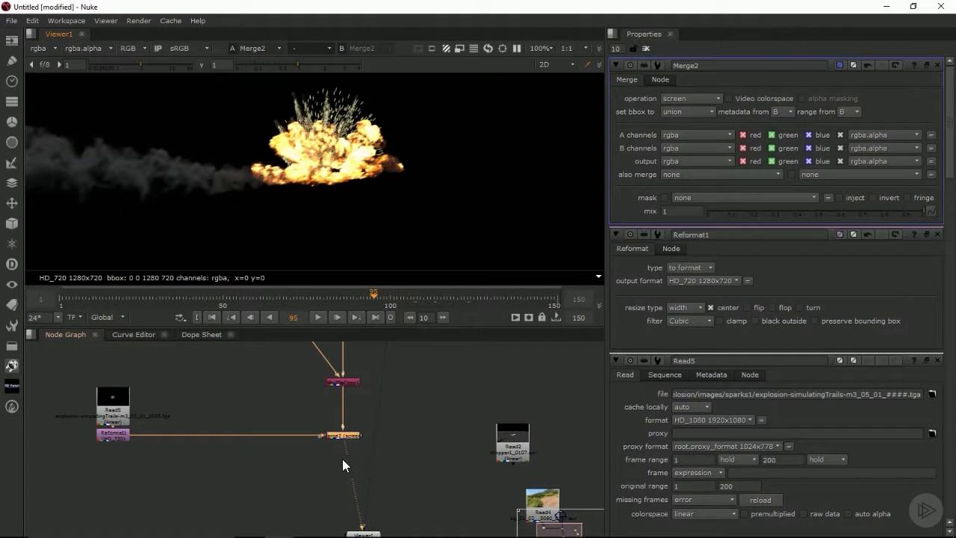
Step: Merge the explosion and sparks from Merge2 over the Read2 chopper render and fit the viewer image
key("m")
left_click_drag(386, 434, 513, 441)
middle_click_drag(438, 483, 428, 443)
key("f")
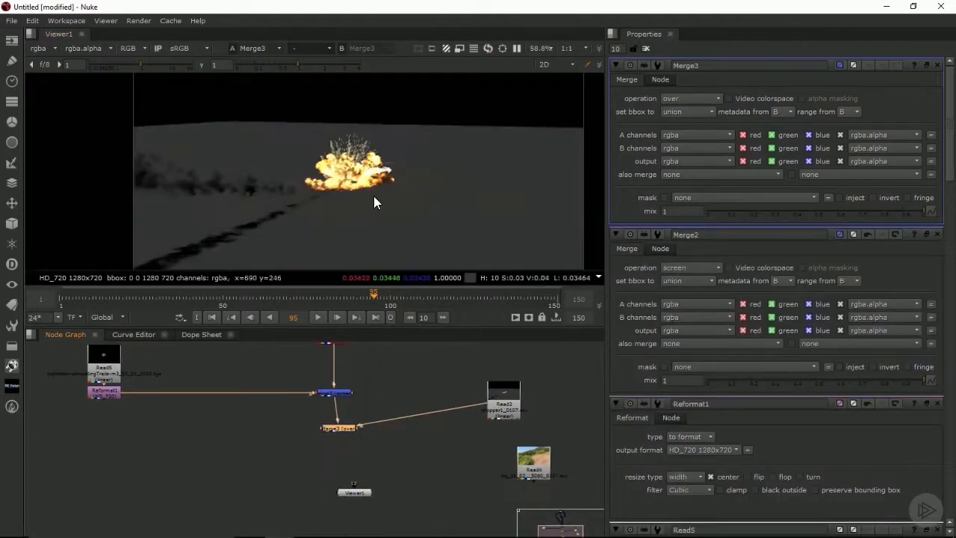
Step: Add another Merge node below Merge3 that places the composite over the Read4 background
key("m")
left_click_drag(388, 436, 363, 533)
left_click_drag(347, 472, 533, 462)
scroll(387, 157, "down", 1)
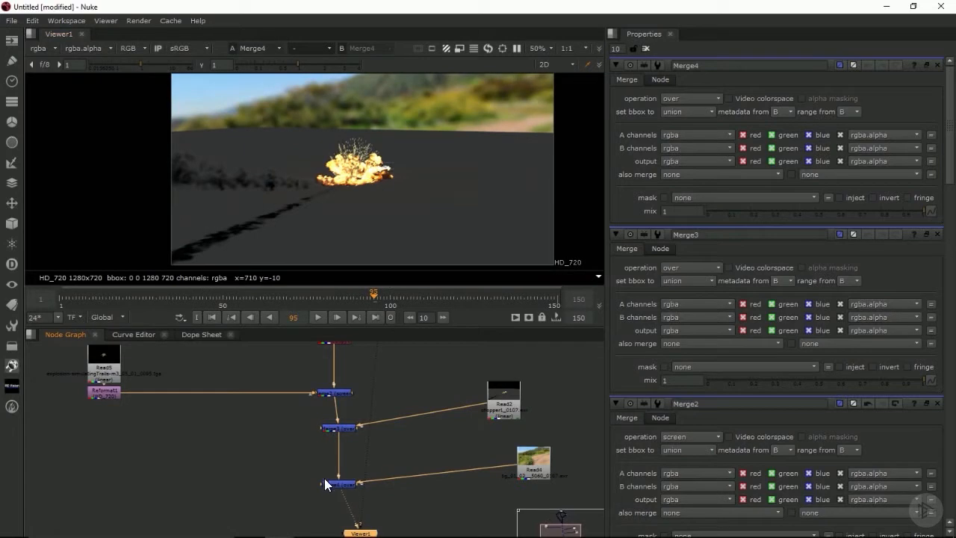
Step: Scrub the timeline to frame 120 to check the full composite against the background
left_click(338, 428)
middle_click_drag(384, 366, 392, 494)
left_click(104, 296)
left_click_drag(135, 294, 456, 297)
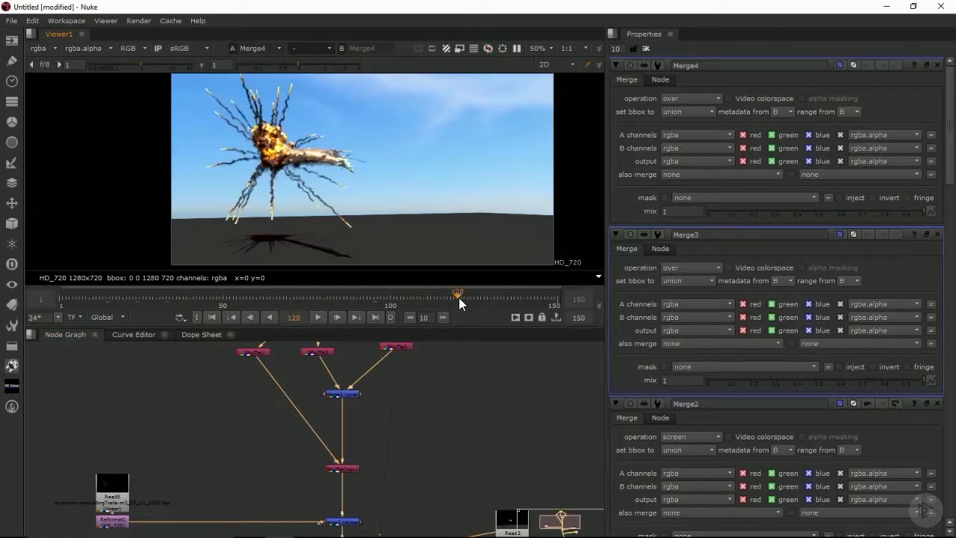
Step: Spread out the Read1 node and its three Shuffle nodes above the first merge so the branches have room
middle_click_drag(424, 392, 459, 519)
middle_click_drag(436, 428, 457, 383)
left_click_drag(346, 377, 356, 341)
left_click_drag(340, 433, 342, 400)
left_click_drag(417, 430, 446, 397)
left_click(282, 434)
left_click_drag(282, 434, 254, 409)
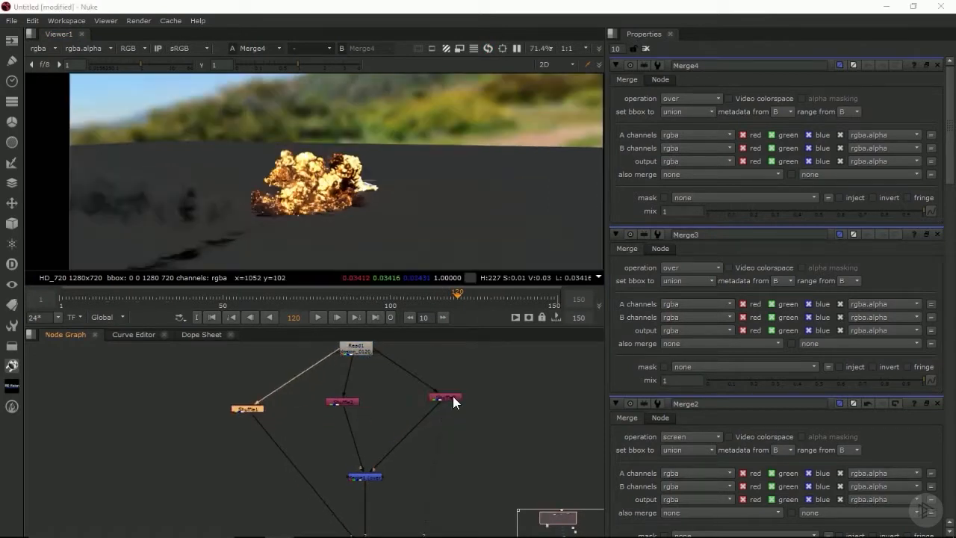
Step: Add a ColorCorrect node below the third Shuffle node with master gain 1.58 and shadows gamma 1.24, and check frame 142
left_click(452, 396)
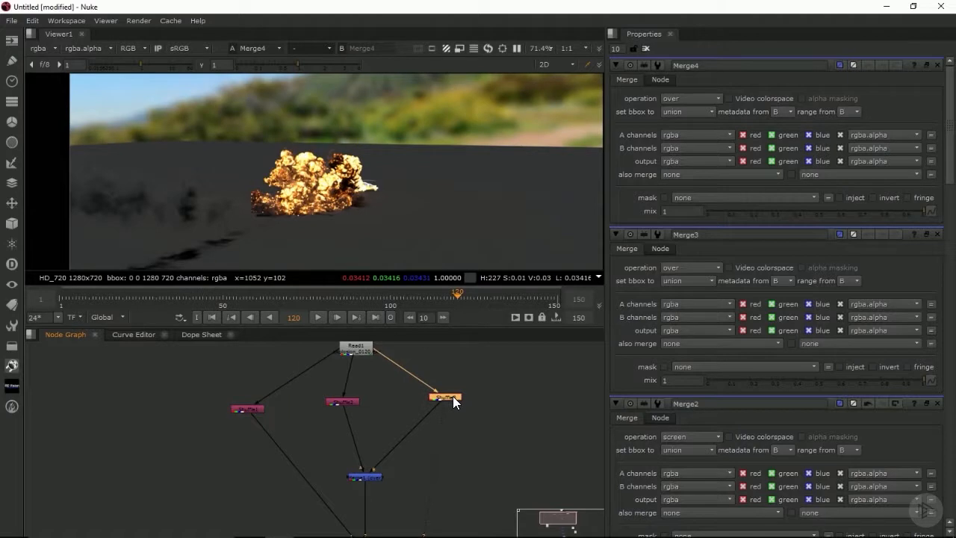
key("c")
left_click_drag(445, 404, 445, 433)
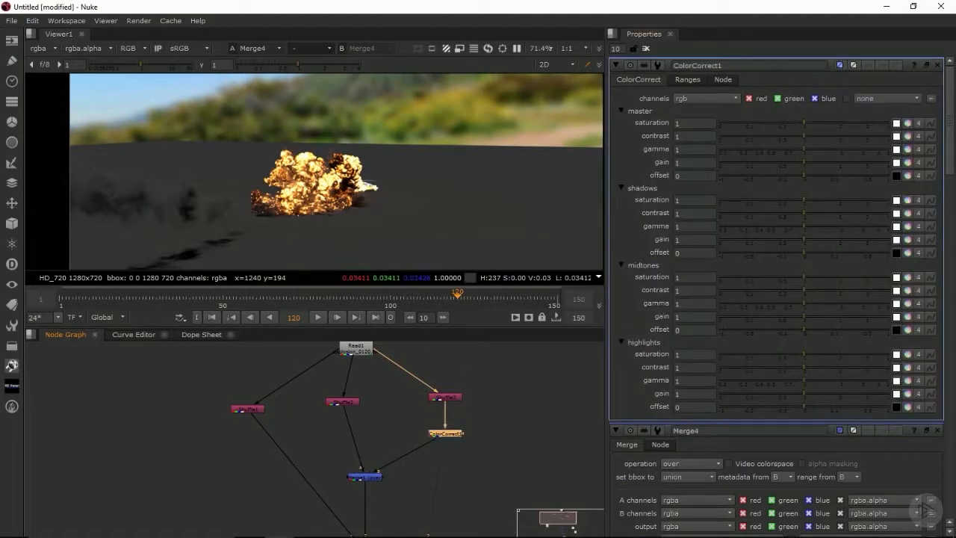
scroll(560, 173, "up", 2)
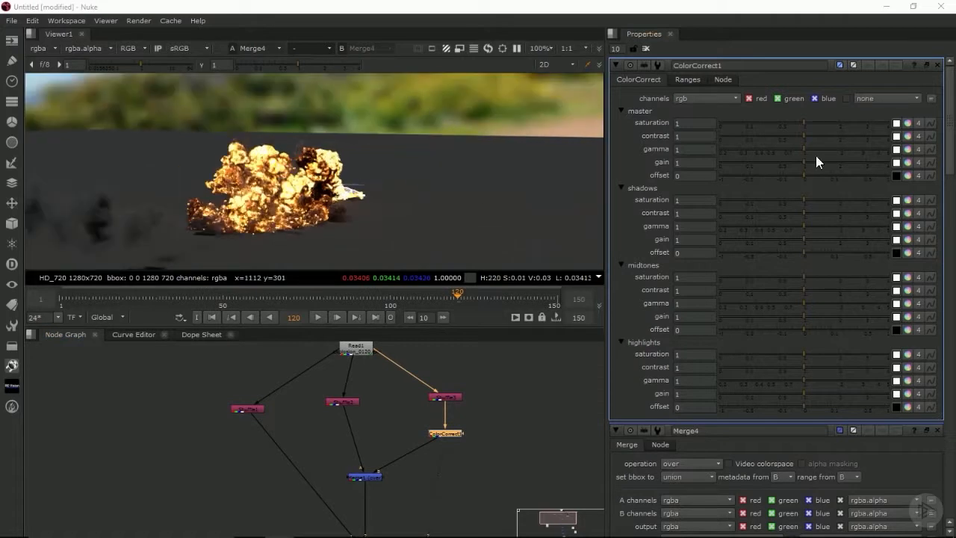
left_click_drag(803, 163, 825, 163)
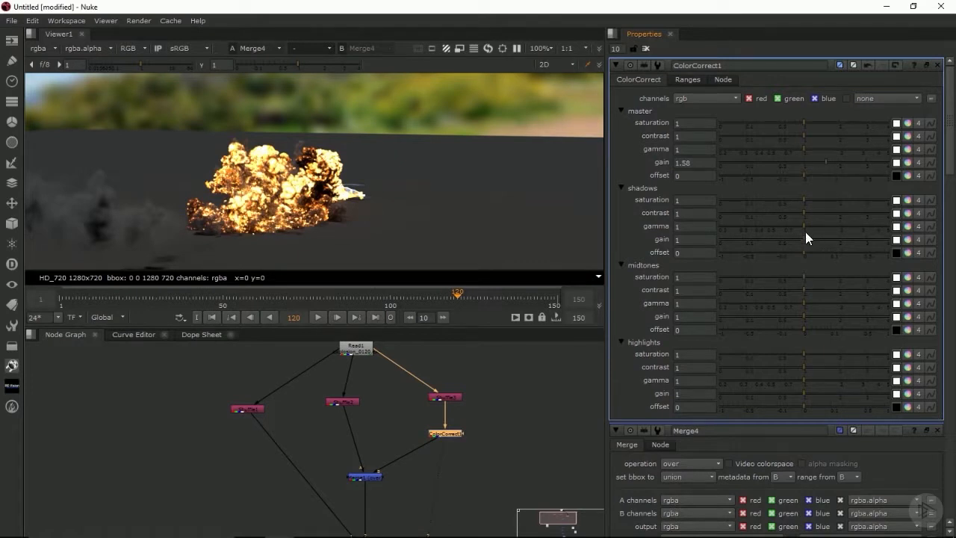
left_click_drag(805, 222, 813, 224)
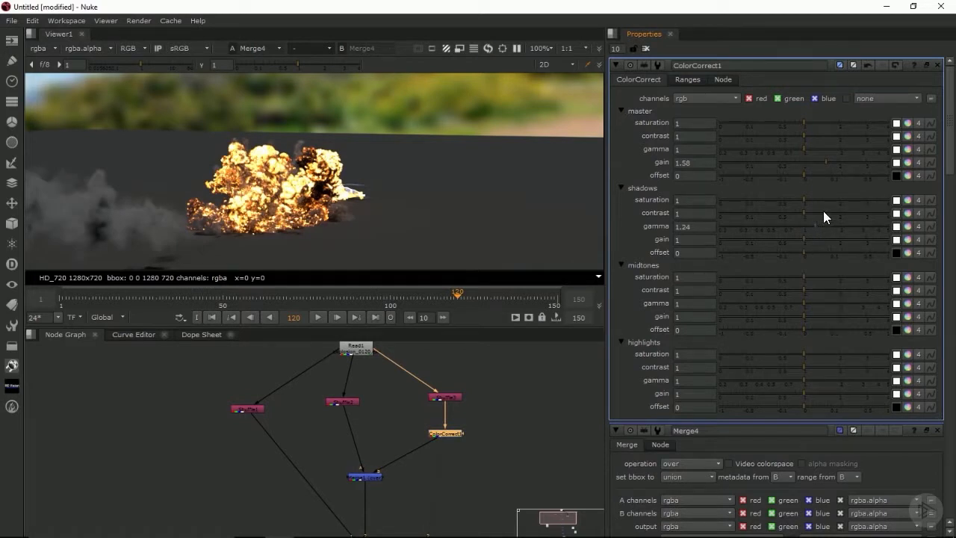
left_click(530, 294)
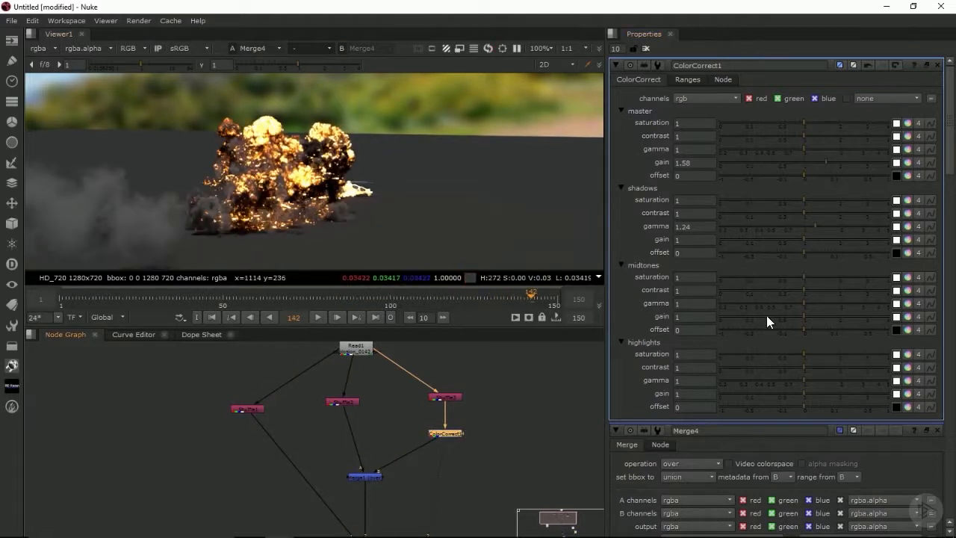
Step: Set ColorCorrect1's highlights saturation to 1.02 and highlights gain to 0.58, checking the result at frame 113
left_click_drag(799, 351, 799, 358)
mouse_move(803, 394)
left_mouse_down()
mouse_move(755, 395)
mouse_move(796, 394)
left_mouse_up()
mouse_move(433, 299)
left_mouse_down()
mouse_move(412, 297)
mouse_move(433, 296)
left_mouse_up()
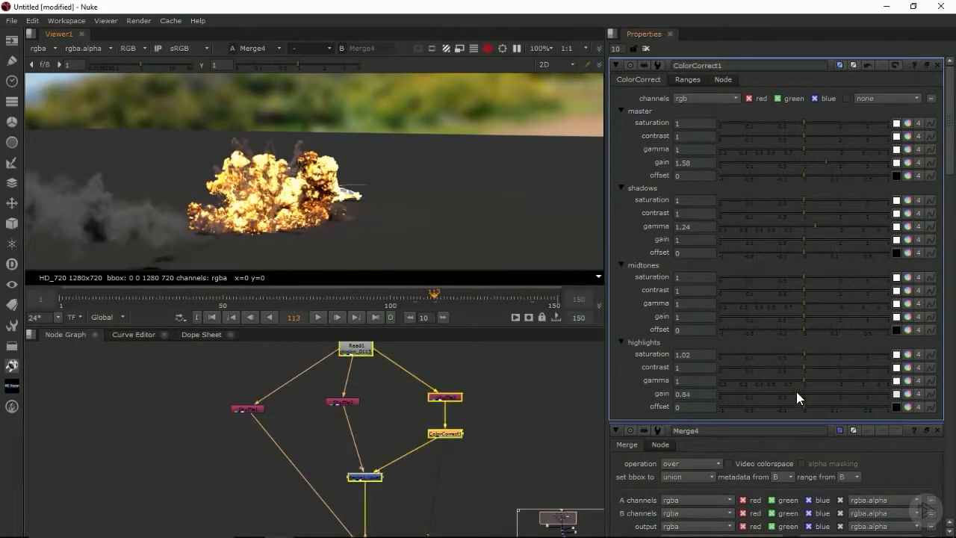
left_click_drag(808, 391, 763, 393)
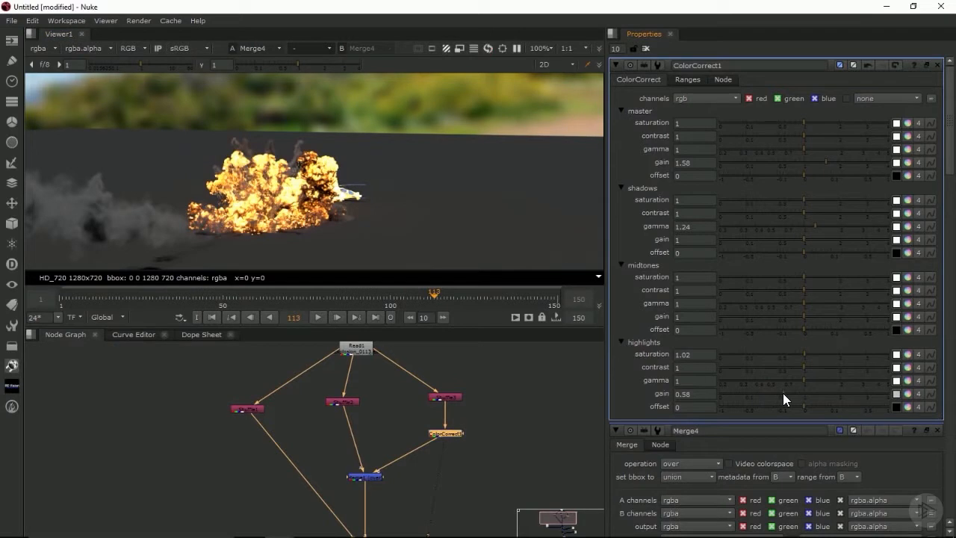
mouse_move(787, 392)
left_mouse_down()
mouse_move(807, 390)
mouse_move(783, 390)
left_mouse_up()
Step: Move Shuffle1 and Shuffle2 apart from the other branch and add a ColorCorrect node below Shuffle2
left_click_drag(242, 407, 211, 397)
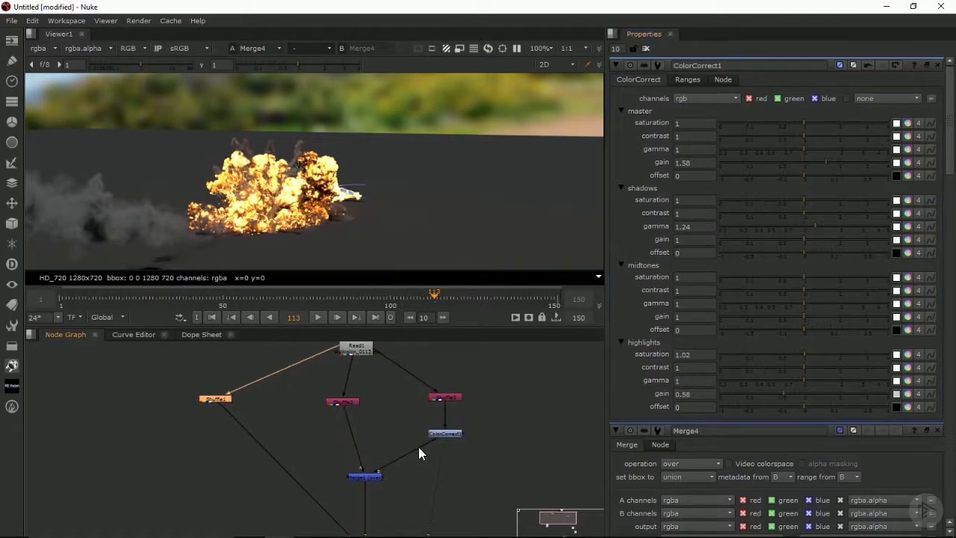
left_click_drag(338, 403, 319, 403)
left_click(356, 346)
middle_click_drag(384, 476, 408, 448)
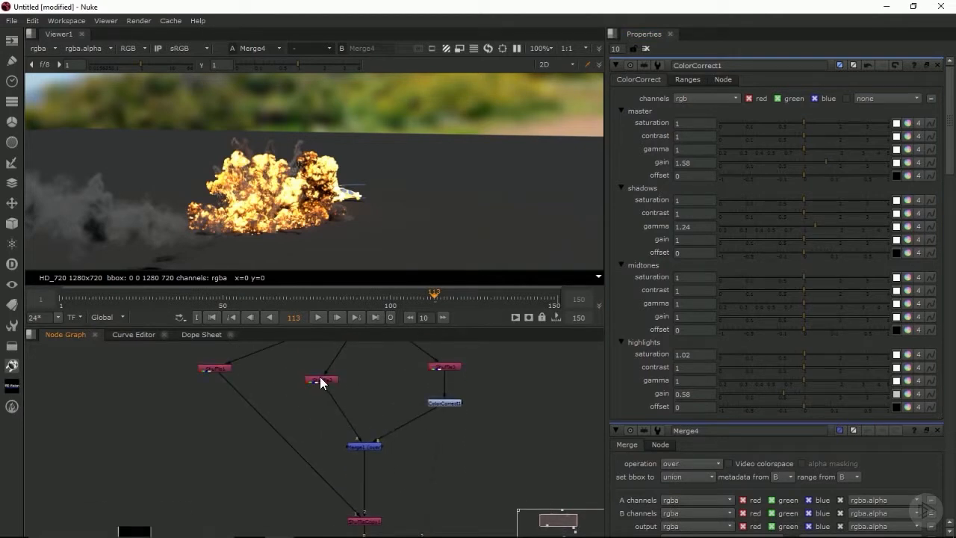
key("c")
Step: At frame 102, set ColorCorrect2's master gain to 1.74 and shadows gamma to 1.52
mouse_move(407, 297)
left_mouse_down()
mouse_move(394, 299)
mouse_move(403, 302)
left_mouse_up()
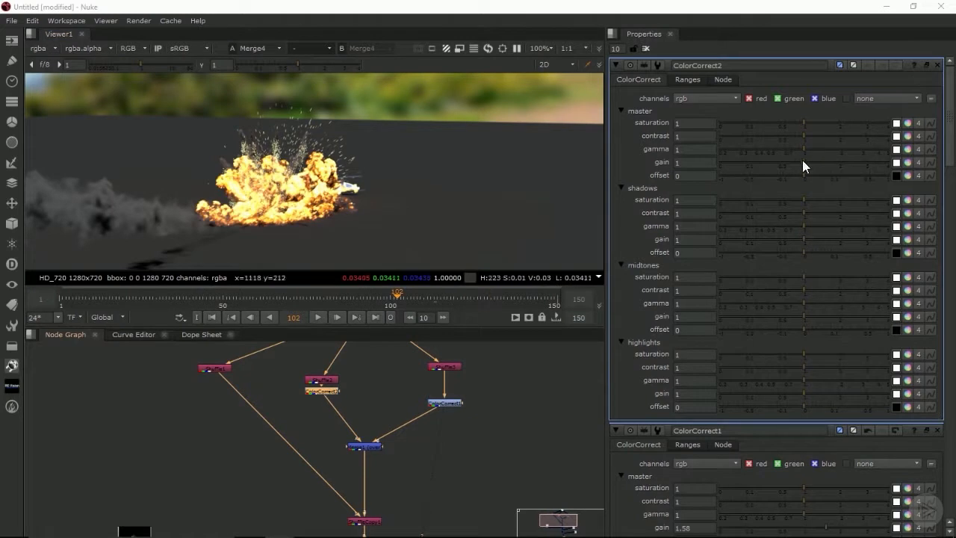
left_click_drag(803, 161, 830, 165)
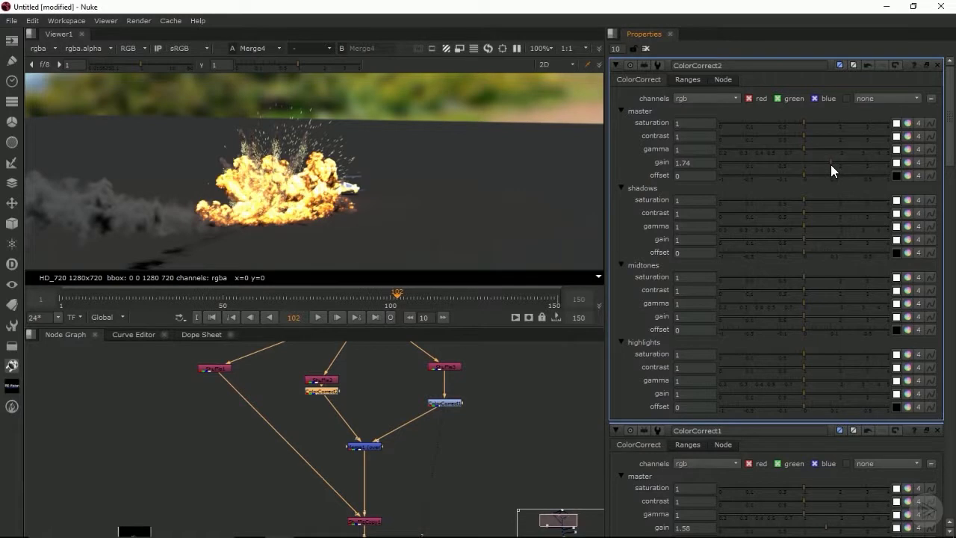
left_click_drag(805, 223, 825, 224)
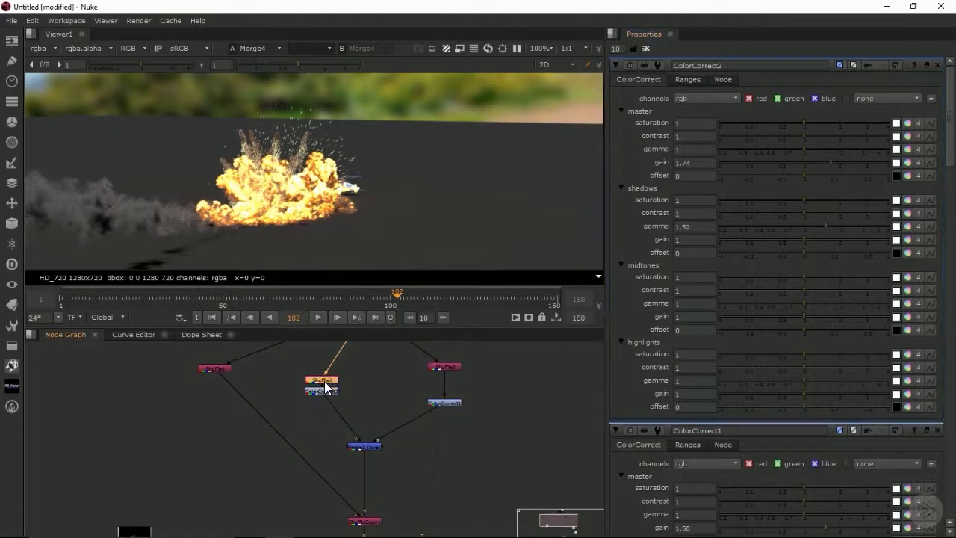
Step: Compare the outputs of ColorCorrect2, ColorCorrect1 and Merge1 in the viewer
key("1")
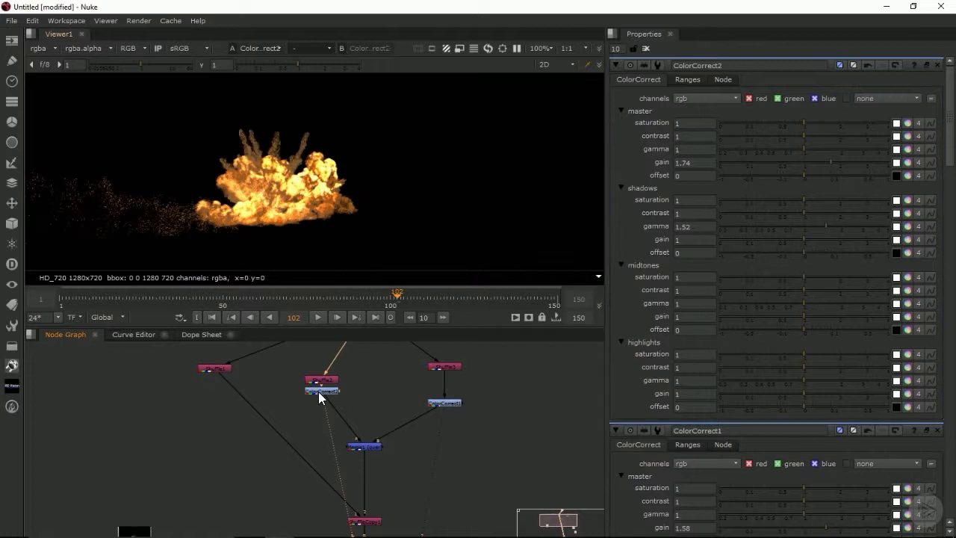
key("1")
key("2")
key("3")
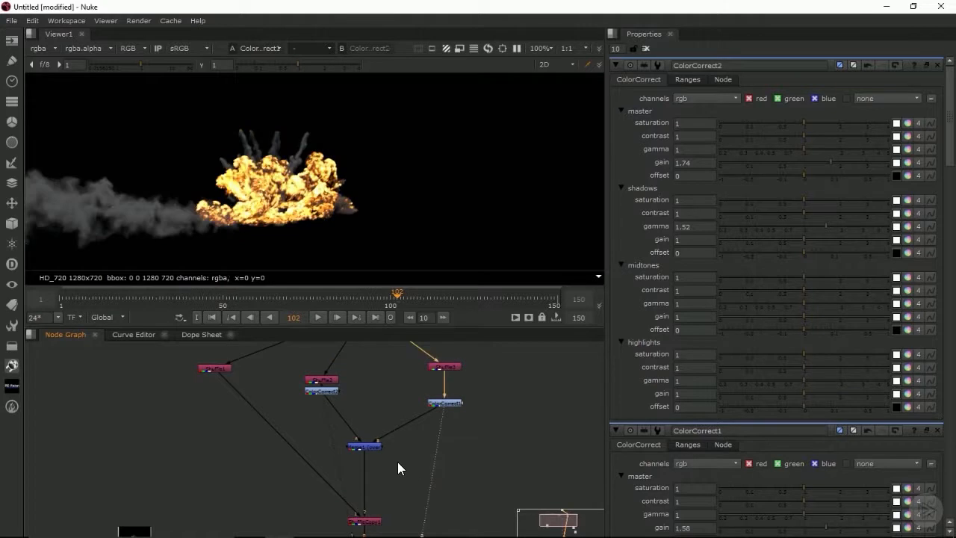
left_click(364, 446)
key("4")
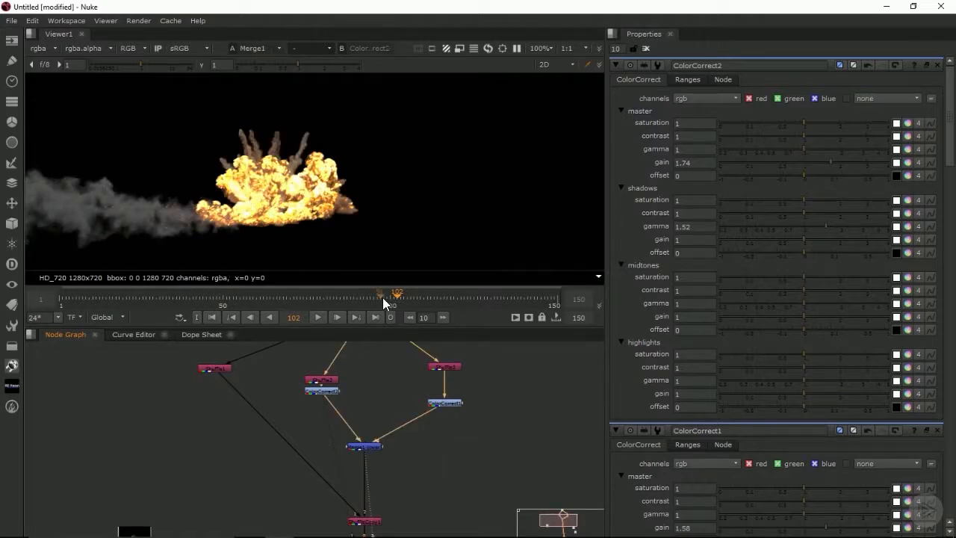
Step: Set a keyframe on all of ColorCorrect2's knobs at frame 102 and check frame 124
left_click(638, 162)
right_click(638, 163)
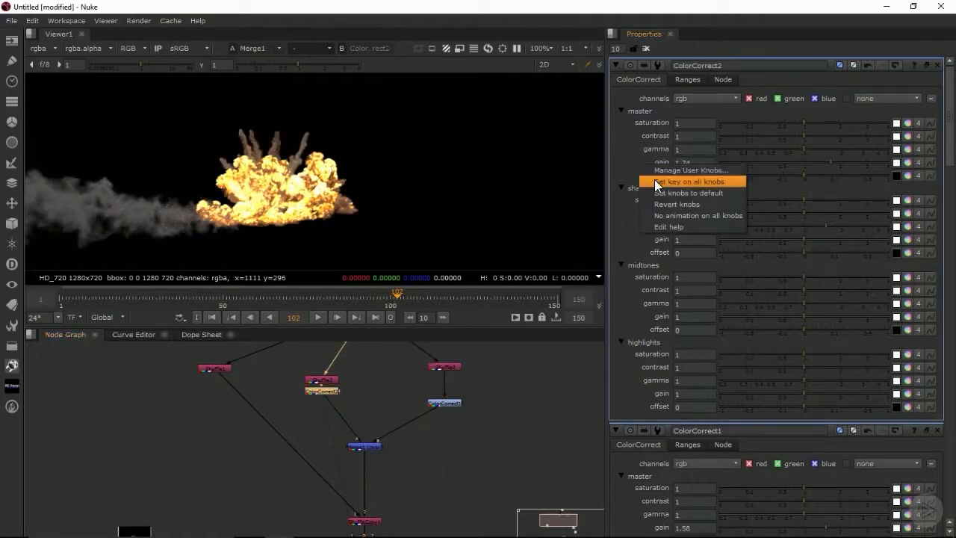
left_click(664, 181)
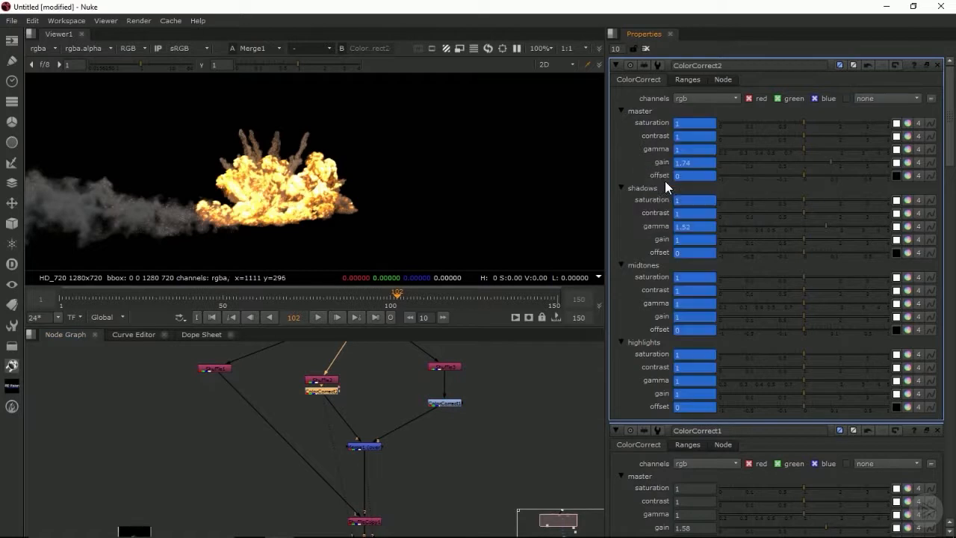
left_click(468, 294)
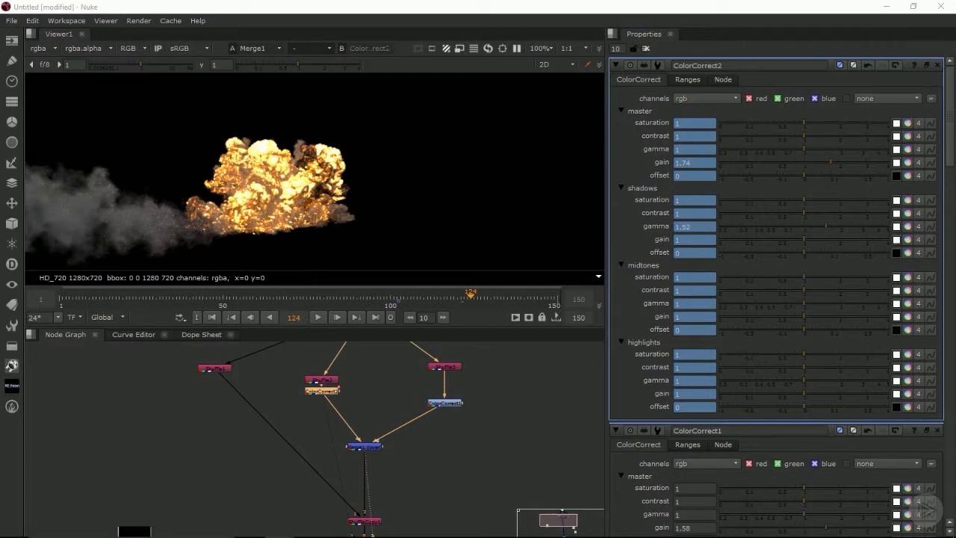
Step: At frame 149, keyframe ColorCorrect2's master gain and shadows gamma back to 1
left_click(554, 295)
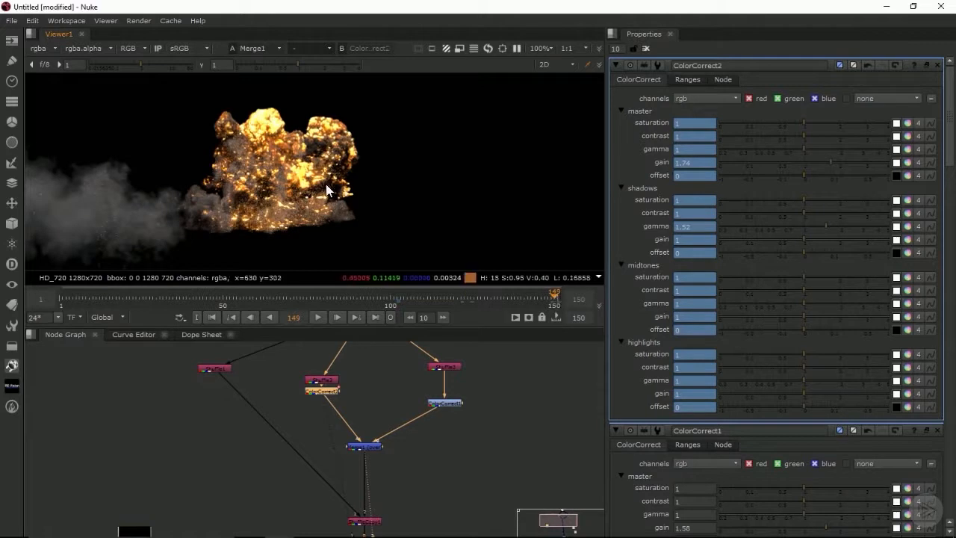
double_click(683, 162)
type("1")
key("Tab")
key("Tab")
key("Tab")
type("1")
key("Tab")
Step: Show Merge4 in the viewer and scrub through frames 127, 138, 70 and 53 to check the animated correction
left_click_drag(475, 297, 444, 298)
middle_click_drag(388, 500, 389, 381)
left_click(362, 416)
key("1")
left_click_drag(403, 297, 480, 299)
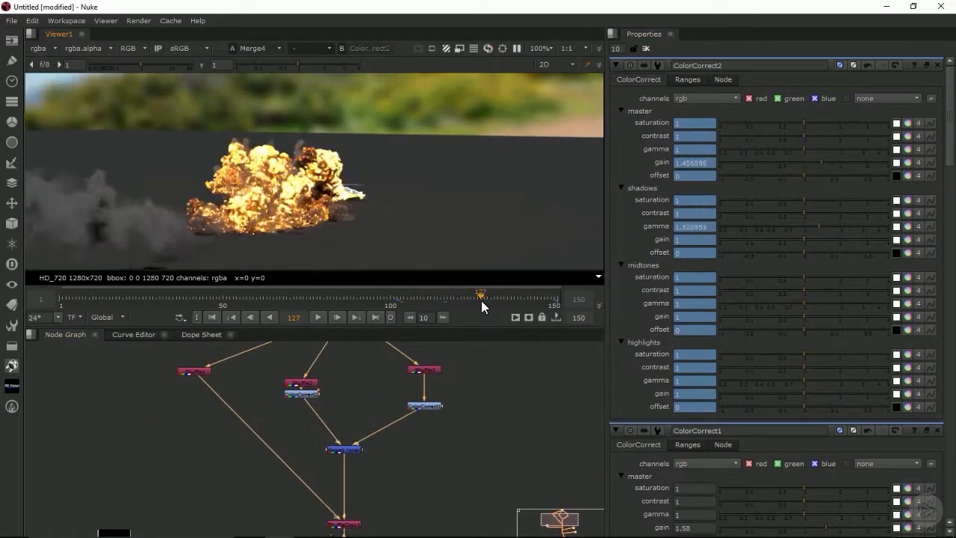
left_click(519, 297)
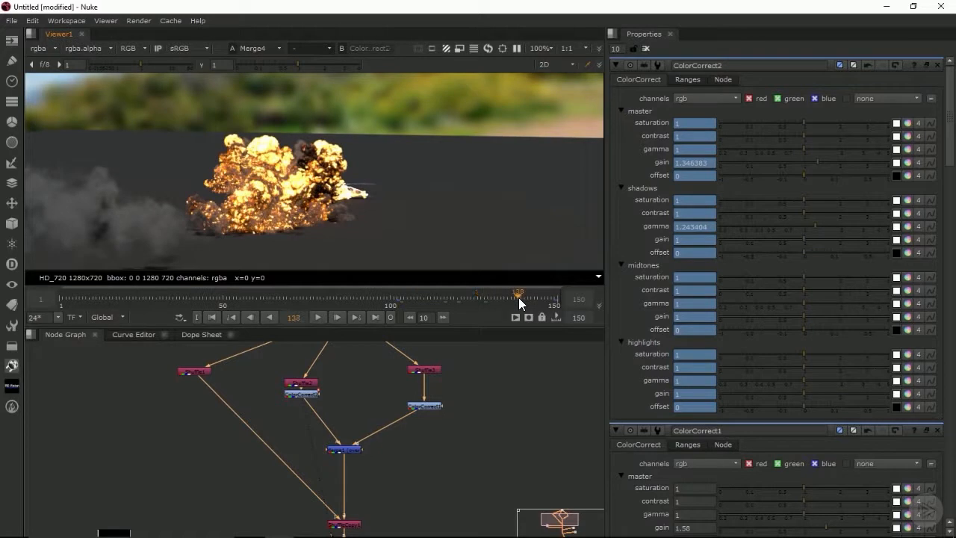
left_click(289, 296)
left_click(249, 297)
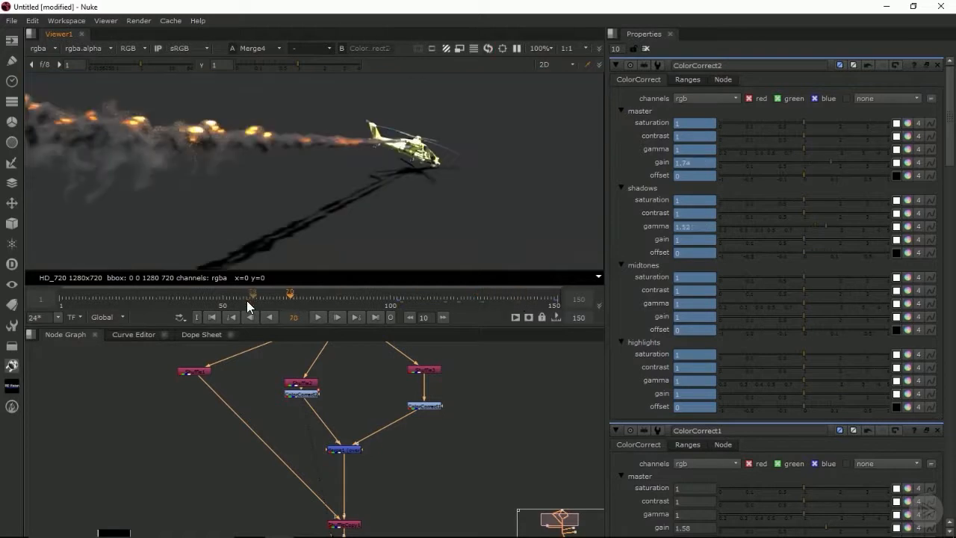
left_click(233, 297)
scroll(241, 187, "down", 1)
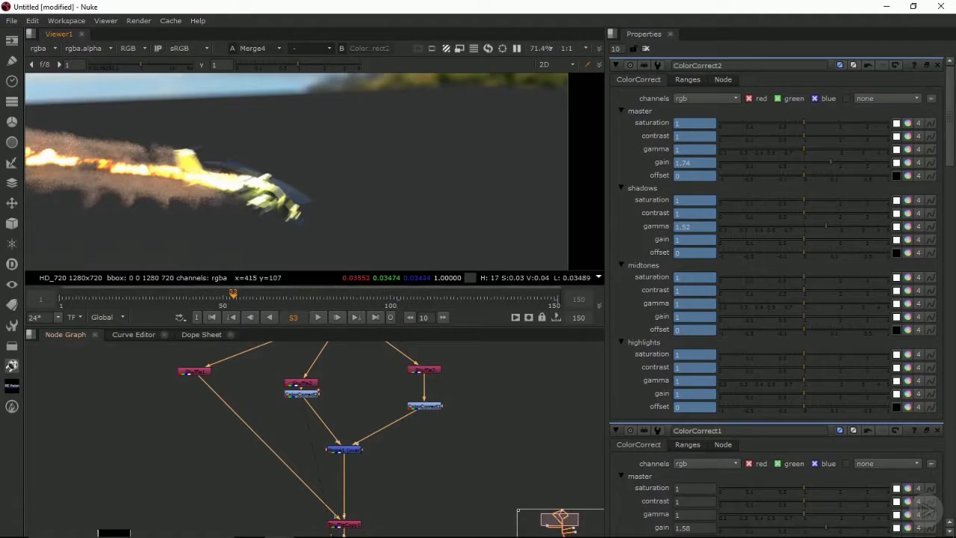
Step: Add a Blur node below ColorCorrect2 and set its size to 2
left_click(295, 394)
key("Tab")
type("blur")
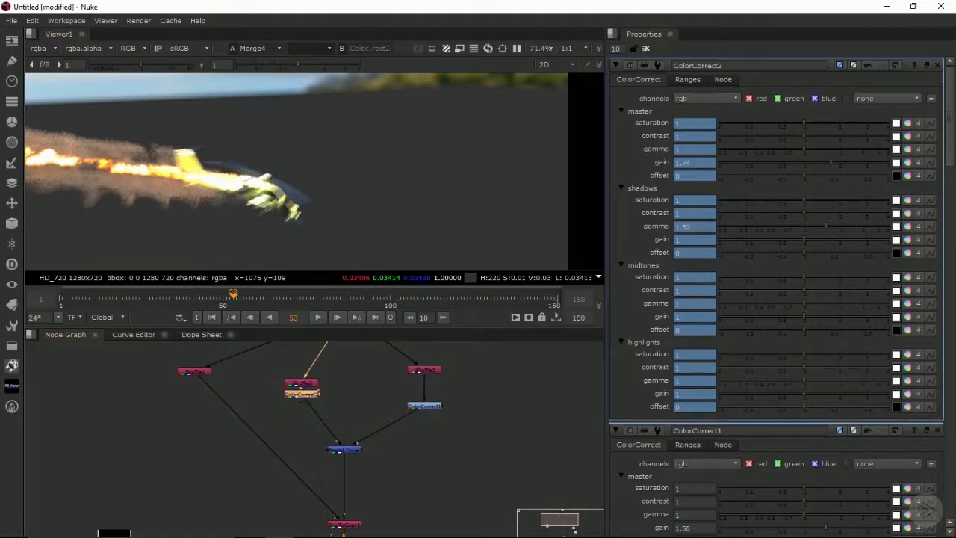
key("Return")
left_click(672, 111)
type("2")
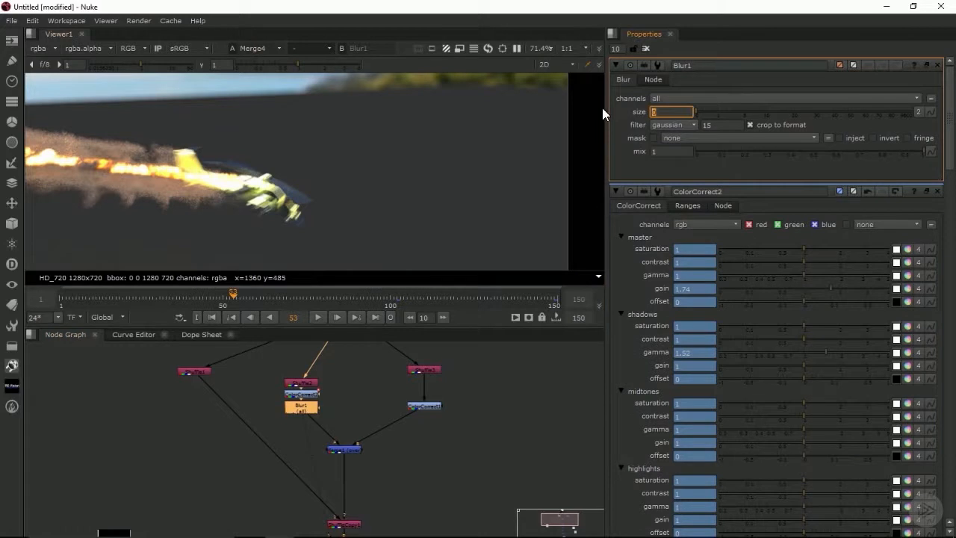
Step: Scrub to frames 107 and 33 and toggle Blur1 off and on to compare the explosion up close
left_click(461, 300)
left_click_drag(462, 300, 413, 299)
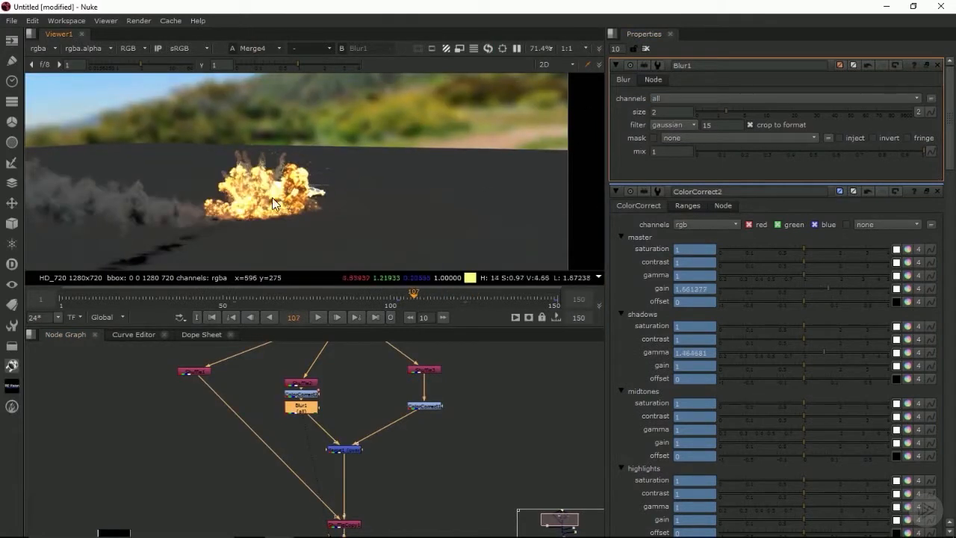
left_click_drag(115, 298, 165, 302)
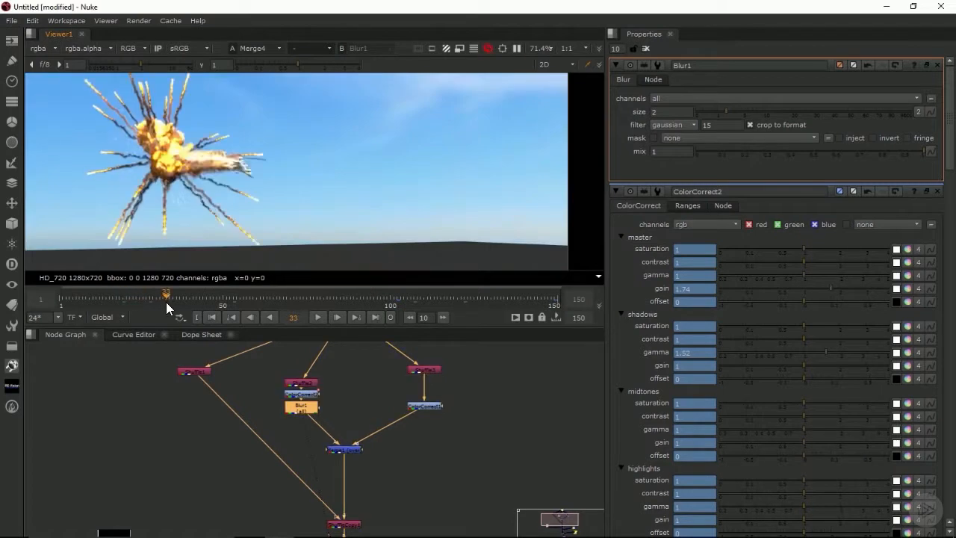
left_click(301, 403)
key("d")
scroll(163, 137, "up", 2)
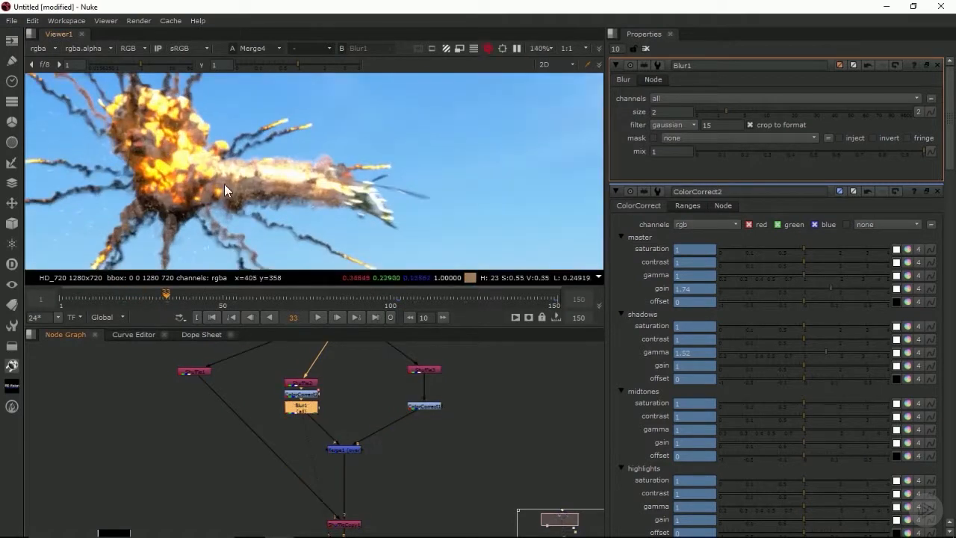
key("d")
scroll(225, 184, "up", 3)
key("d")
key("d")
key("d")
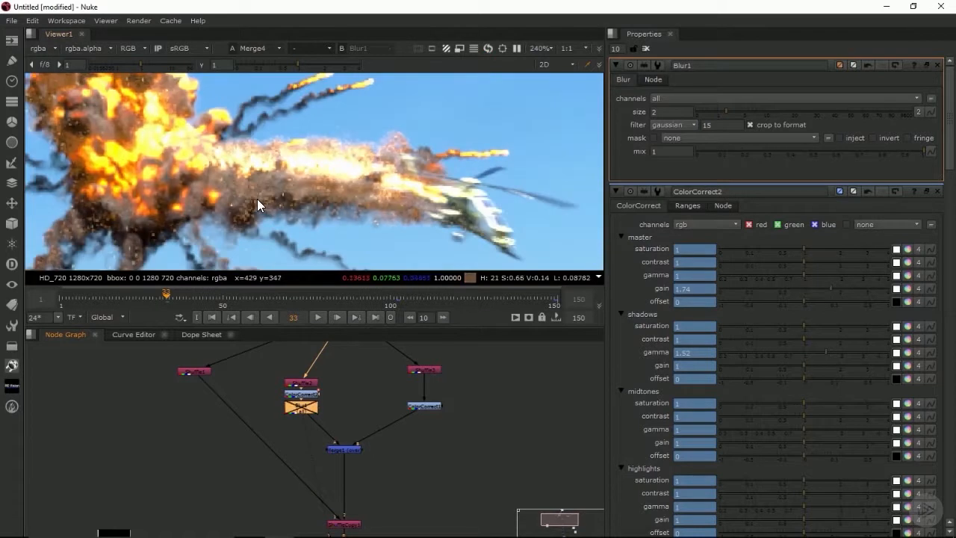
Step: Reduce Blur1's size to 1 and enable the node again
left_click(671, 111)
type("1")
left_click(297, 412)
key("d")
Step: Go to frame 102 and examine the ground explosion in the full composite with the reduced blur
scroll(338, 179, "down", 5)
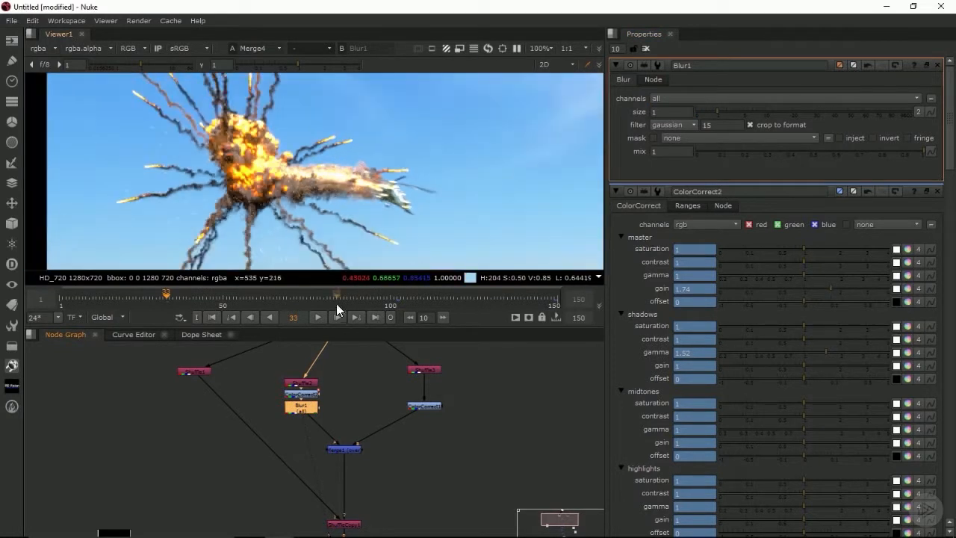
left_click(396, 294)
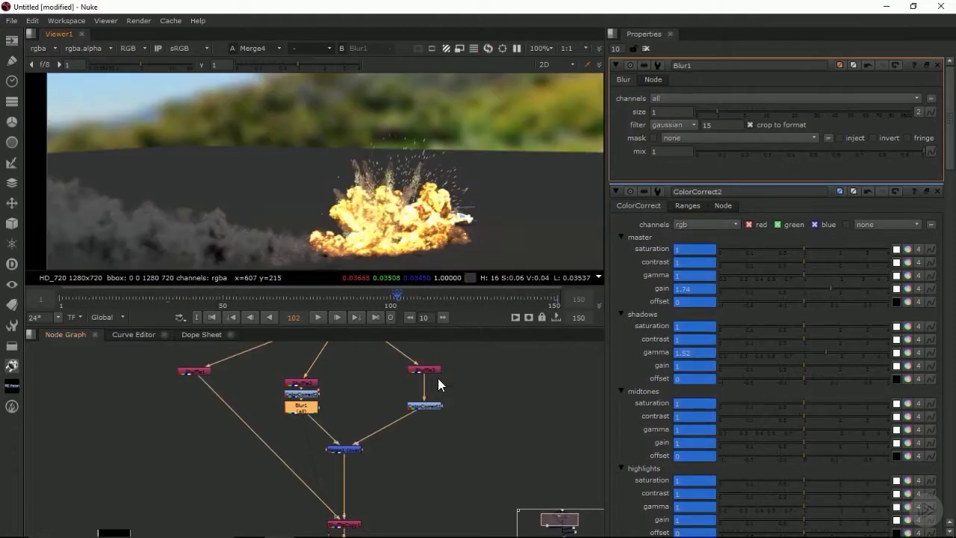
middle_click_drag(390, 456, 400, 408)
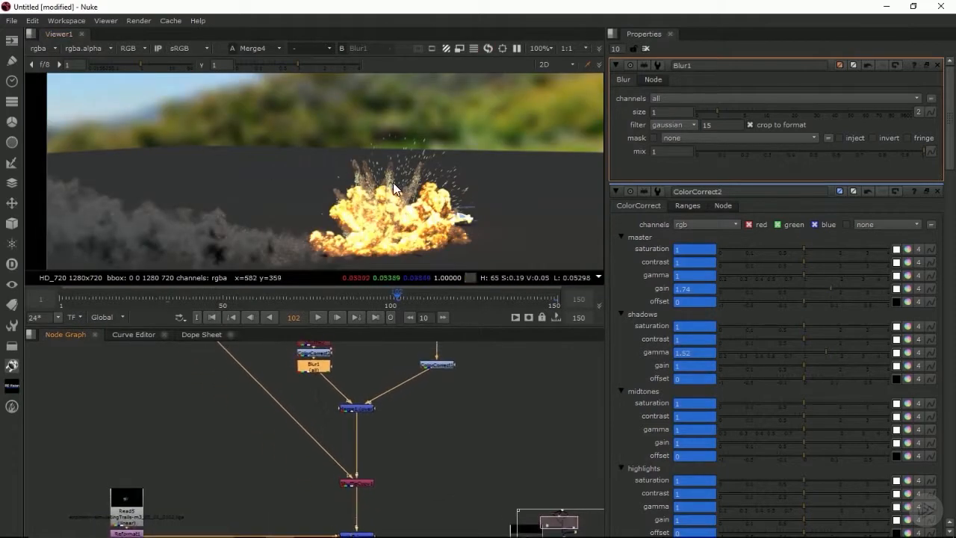
scroll(399, 186, "down", 1)
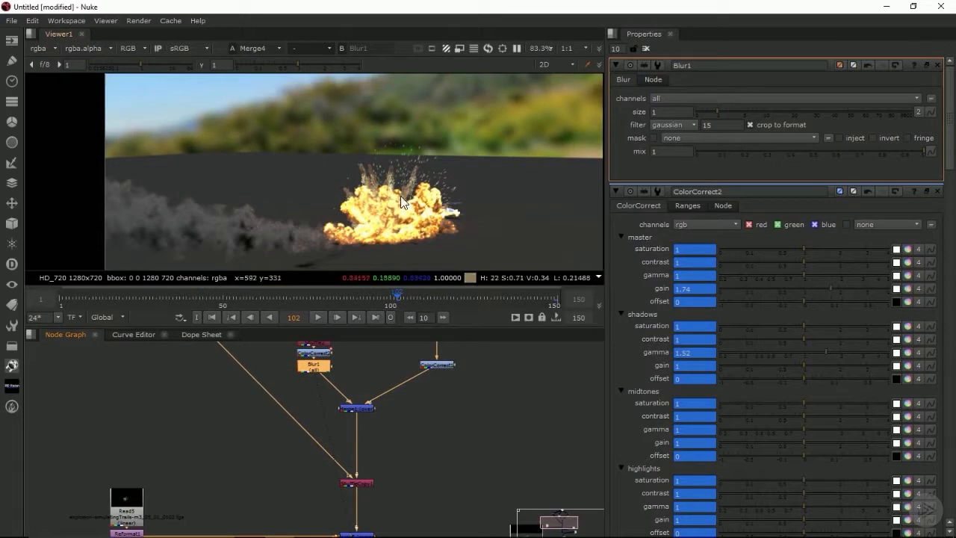
Step: Add a ColorCorrect node below the merge that joins Blur1 with the other colour-corrected branch and enlarge the viewer area
double_click(356, 409)
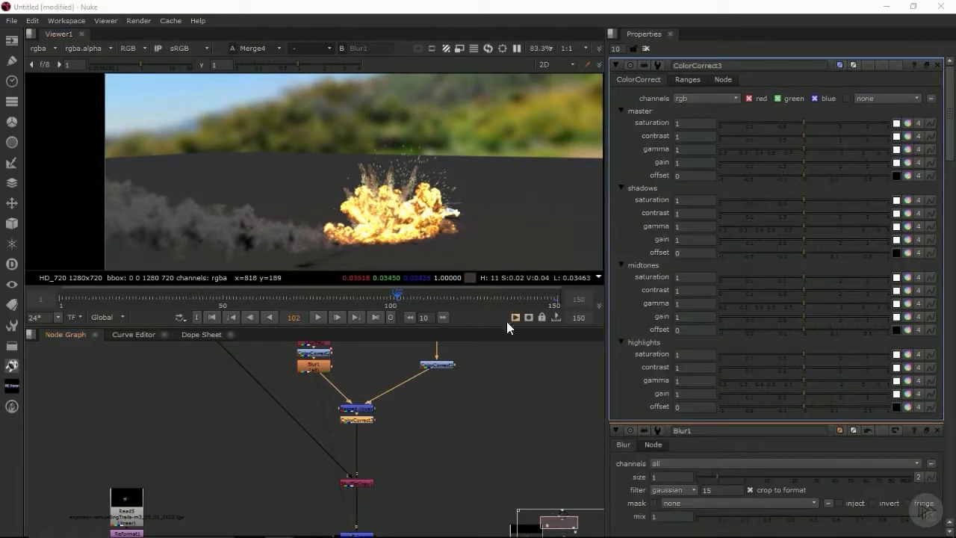
left_click_drag(354, 419, 353, 430)
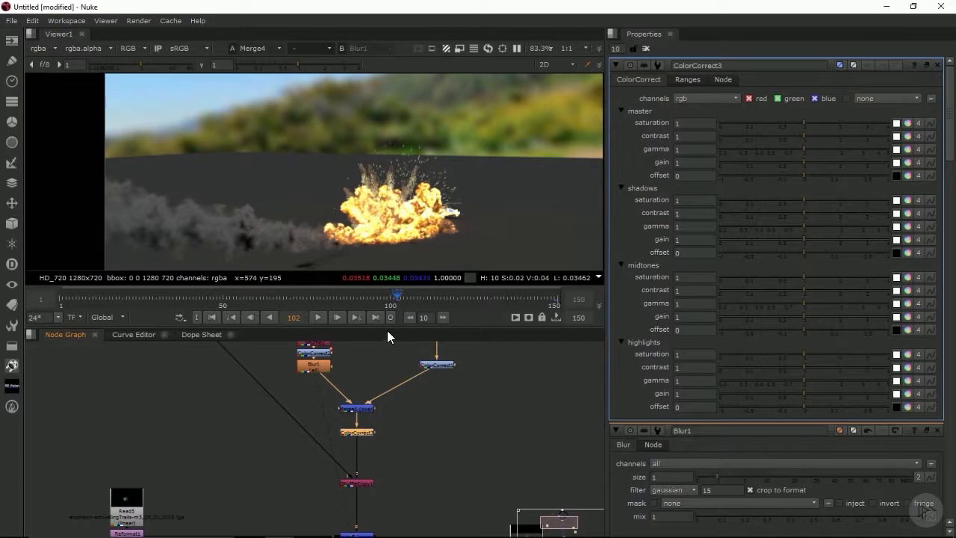
left_click_drag(388, 327, 386, 368)
Step: Set ColorCorrect3's shadows saturation to 1.12 and midtones saturation to 1.2
left_click(803, 200)
left_click_drag(804, 197, 808, 197)
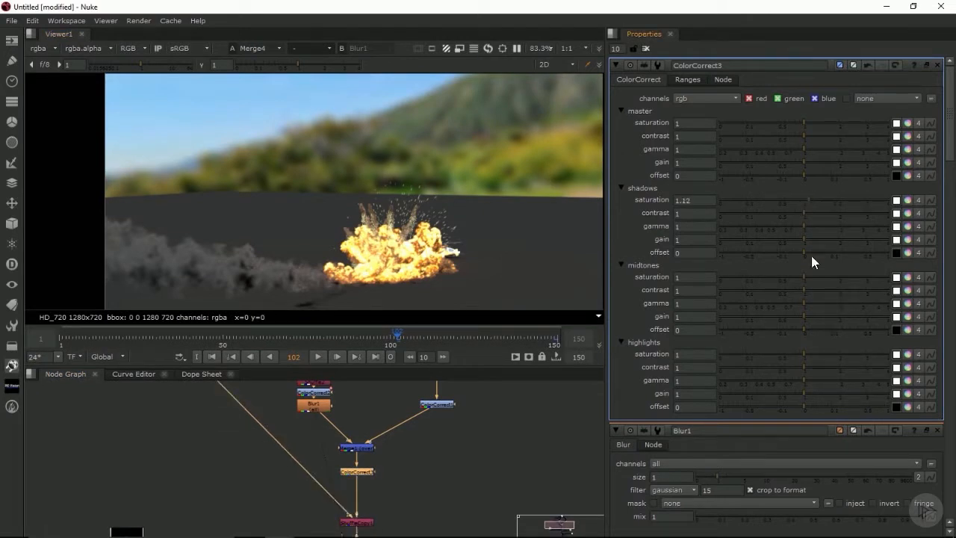
left_click(687, 276)
double_click(684, 277)
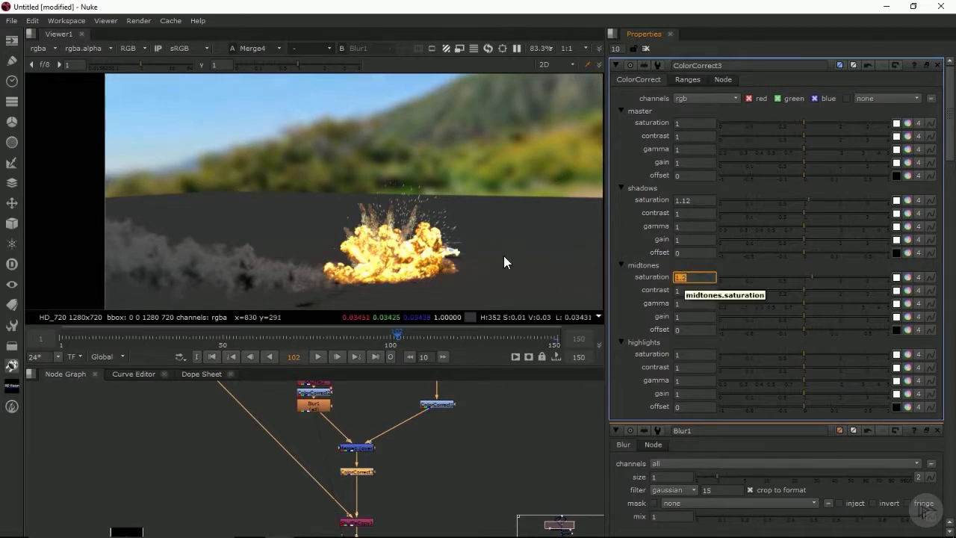
Step: Go to frame 120, set ColorCorrect3's highlights saturation to 0.8, and compare the explosion at frames 107 and 119
left_click_drag(368, 329, 431, 338)
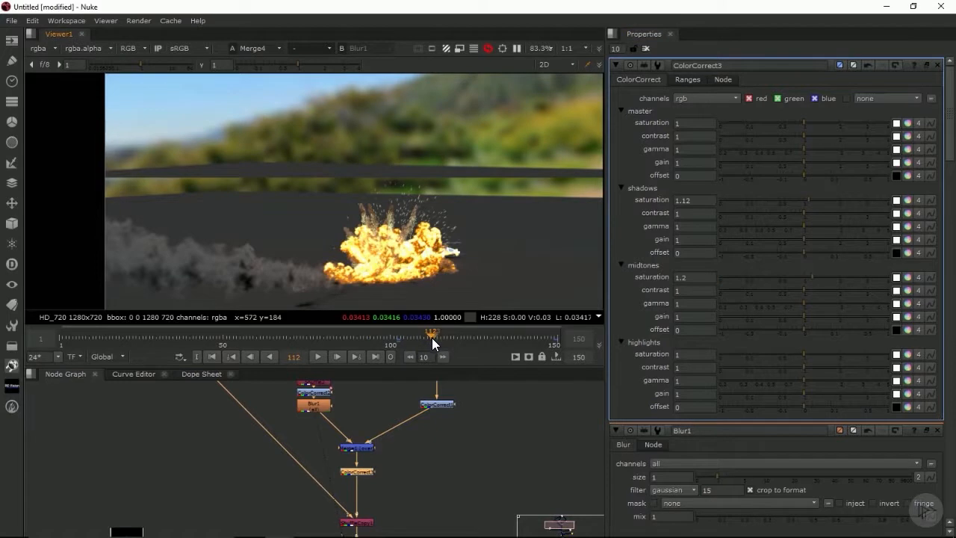
left_click(456, 338)
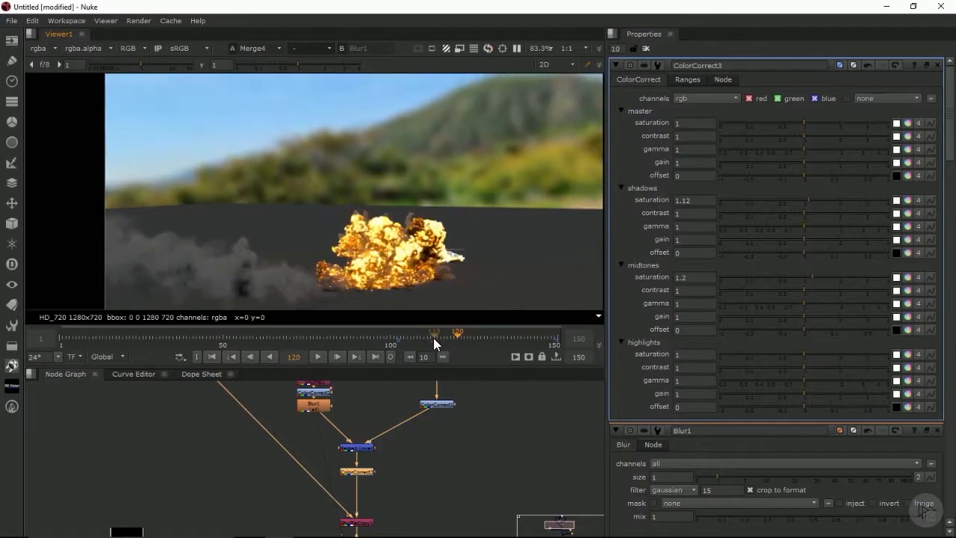
double_click(708, 355)
type("0.6")
key("Return")
scroll(438, 250, "up", 2)
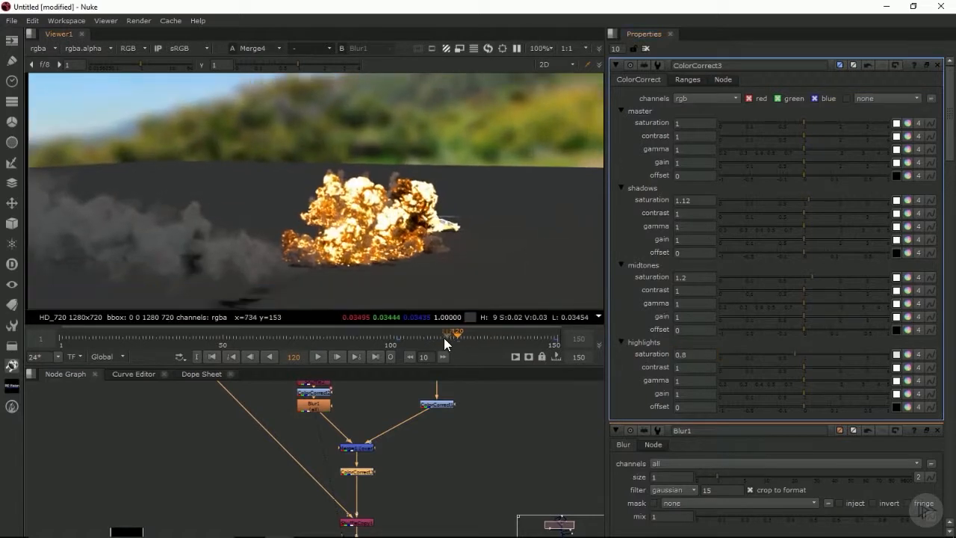
left_click(413, 338)
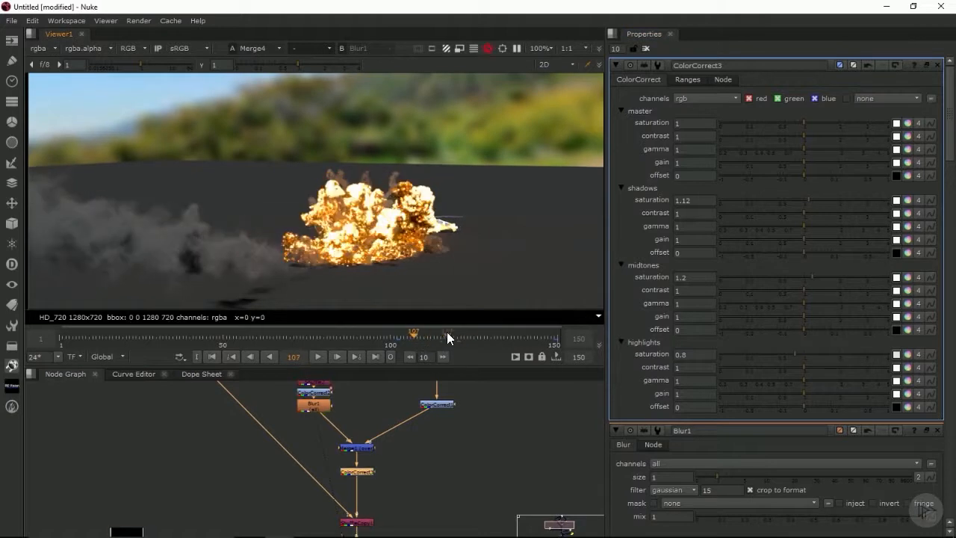
left_click(451, 336)
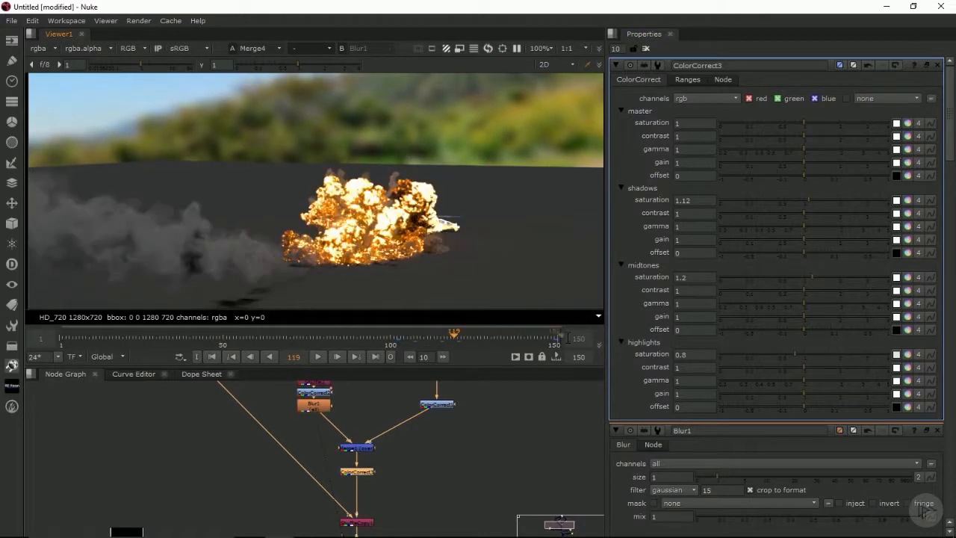
Step: Lower ColorCorrect3's highlights gamma to 0.55 while checking the explosion up close
left_click_drag(800, 378, 779, 378)
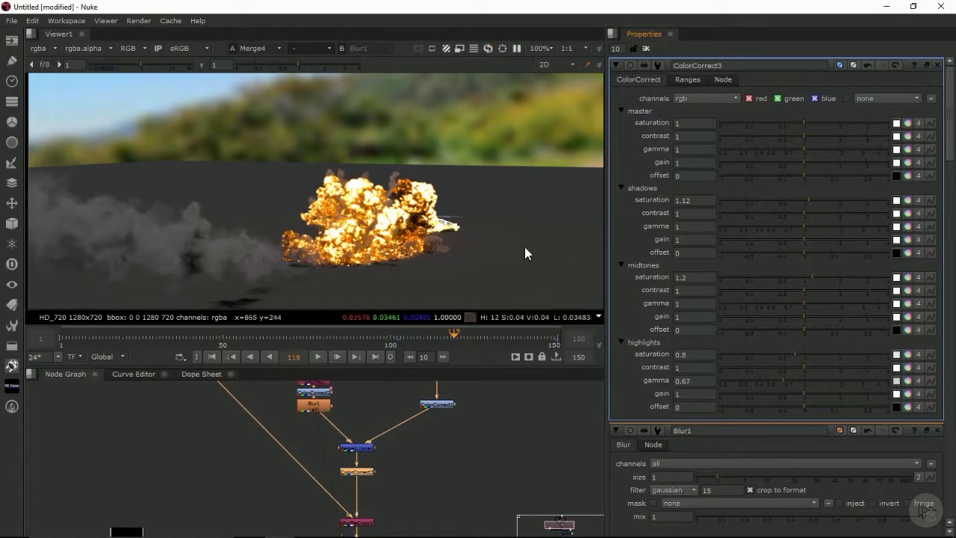
scroll(403, 215, "up", 5)
left_click(783, 378)
mouse_move(781, 376)
left_mouse_down()
mouse_move(756, 378)
mouse_move(786, 378)
mouse_move(771, 378)
left_mouse_up()
left_click(796, 354)
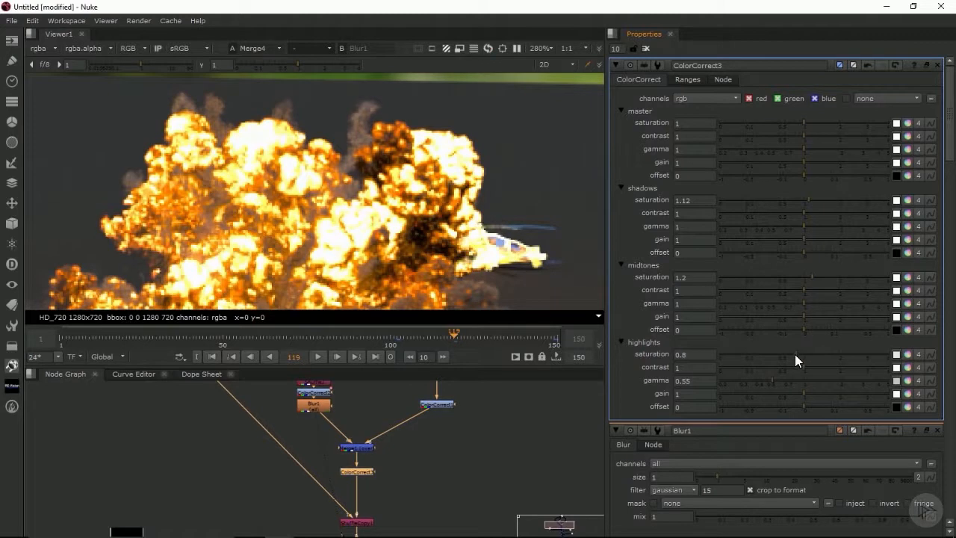
scroll(308, 176, "down", 4)
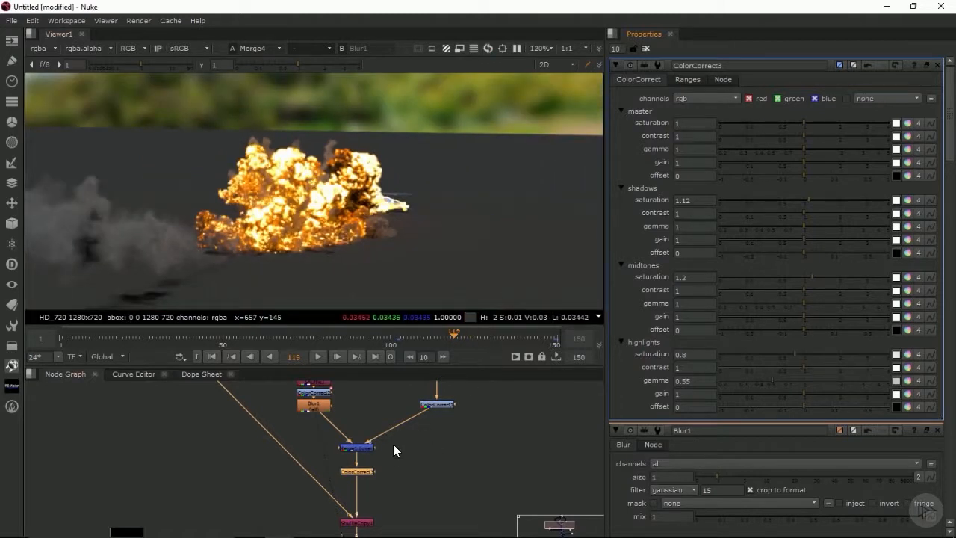
Step: Move the red node that follows ColorCorrect3 up close beneath it in the node graph
middle_click_drag(391, 450, 390, 428)
scroll(282, 215, "down", 4)
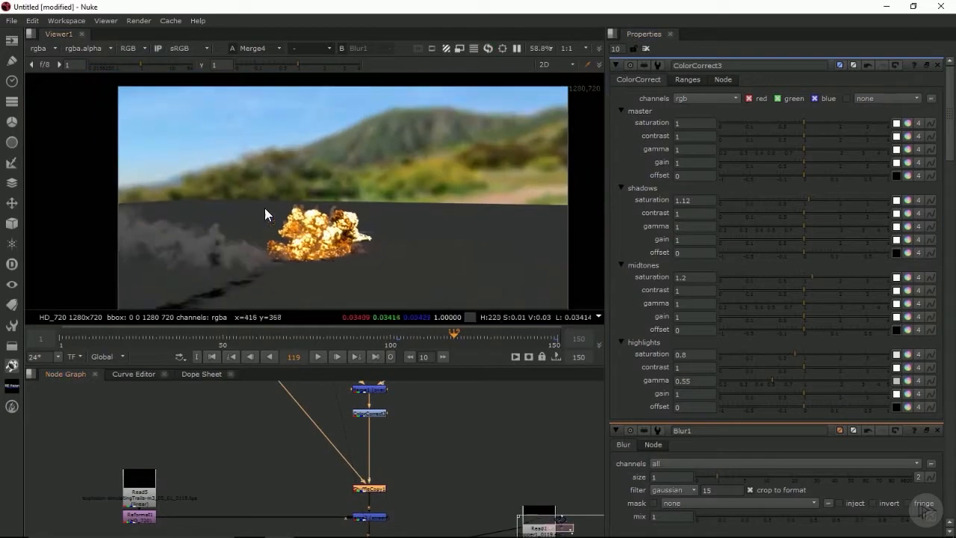
left_click_drag(369, 463, 366, 443)
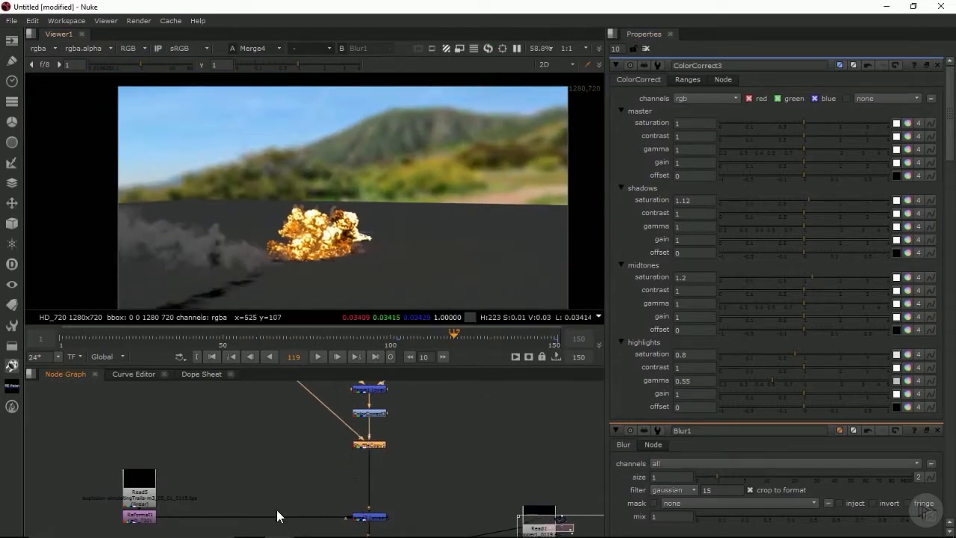
Step: Go to frame 103 and add a Glow node below the Reformat1 node of the Read5 trails pass
left_click_drag(412, 339, 399, 341)
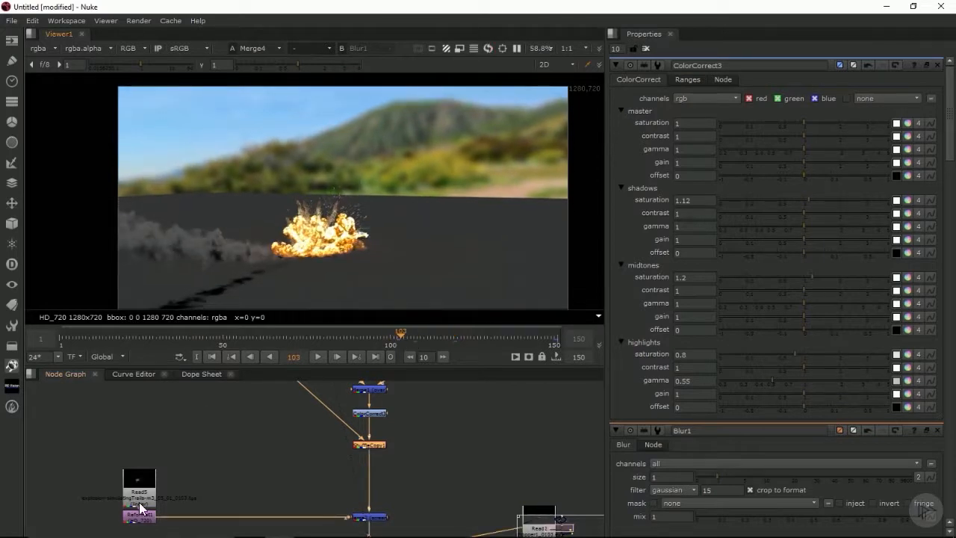
middle_click_drag(155, 471, 164, 437)
left_click(143, 481)
key("Tab")
type("glow")
key("Return")
Step: Set Glow1's size to 1, tolerance to 0.27 and brightness to 1.38
left_click(730, 188)
left_click(730, 124)
left_click(777, 124)
left_click(394, 333)
mouse_move(409, 334)
left_mouse_down()
mouse_move(446, 335)
mouse_move(408, 336)
left_mouse_up()
left_click_drag(757, 137, 772, 138)
Step: Check the trails glow on later frames, raise Glow1's size to 1.7, and return to frame 101
left_click_drag(407, 335, 447, 337)
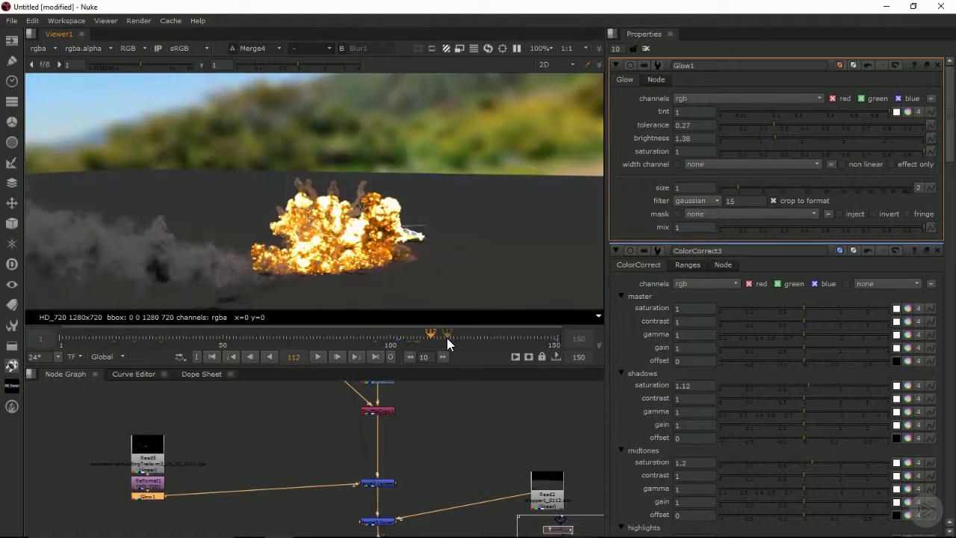
left_click_drag(738, 187, 744, 187)
left_click(394, 336)
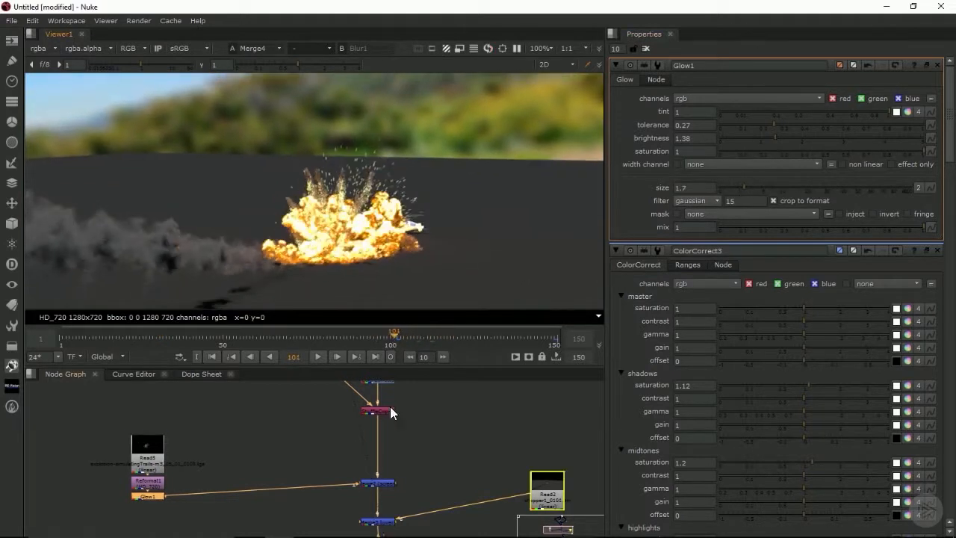
Step: Add another Glow node directly below the red node that follows ColorCorrect3
middle_click_drag(429, 431, 418, 380)
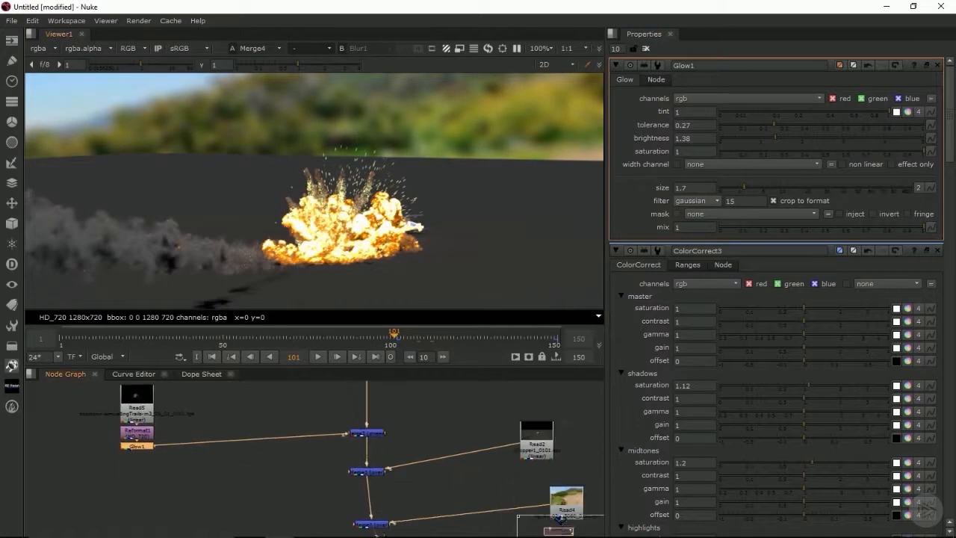
scroll(377, 448, "up", 2)
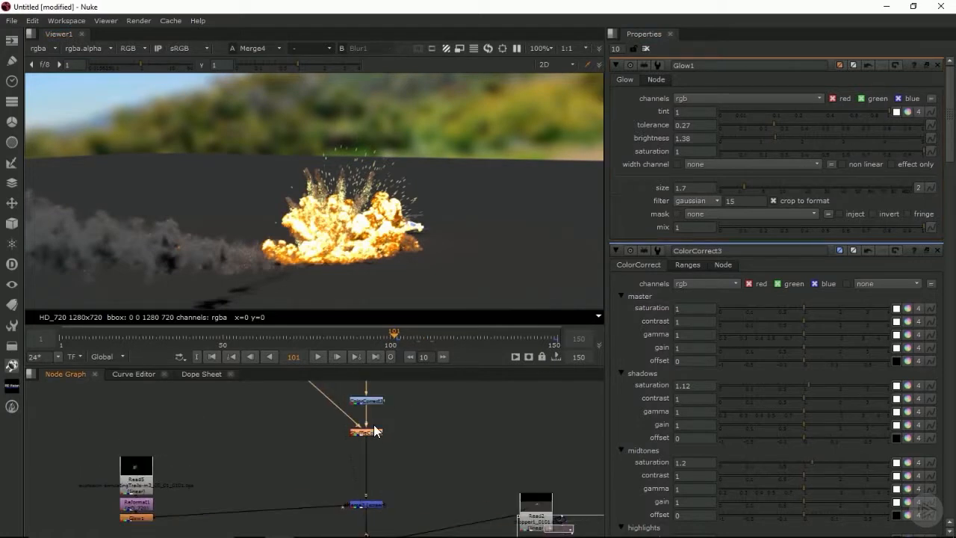
key("Tab")
type("glow")
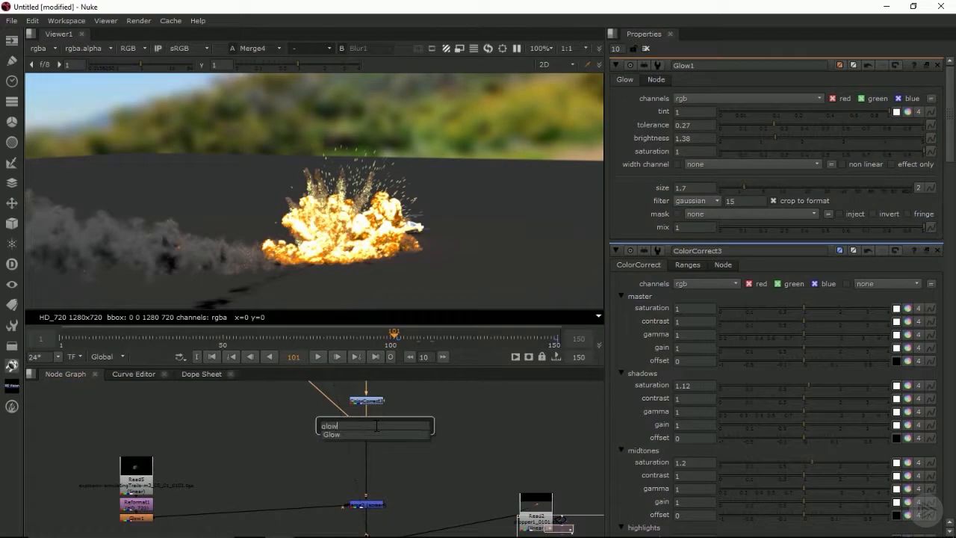
key("Return")
left_click(373, 425)
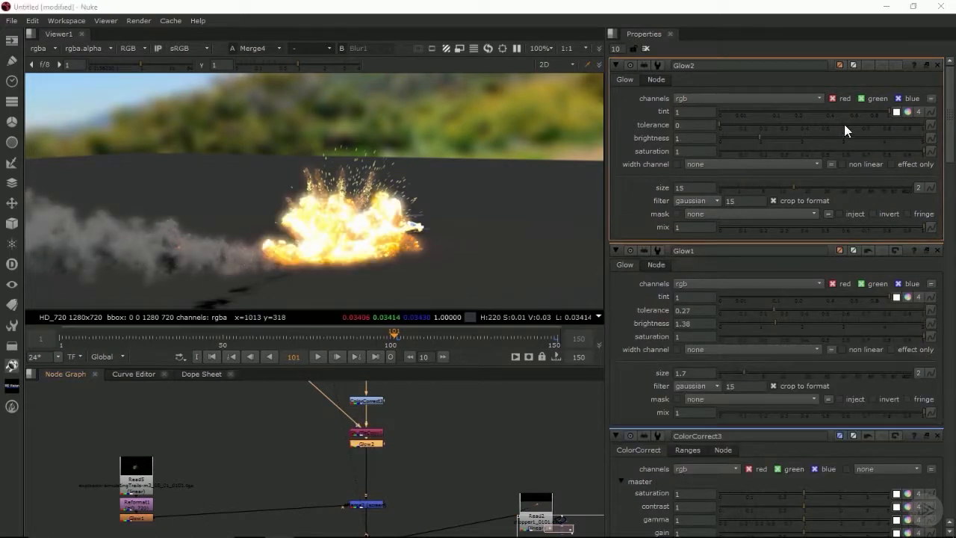
Step: Set Glow2's brightness to 0.36, tolerance to 0.12 and size to 1.8
mouse_move(731, 137)
left_mouse_down()
mouse_move(720, 135)
mouse_move(727, 137)
left_mouse_up()
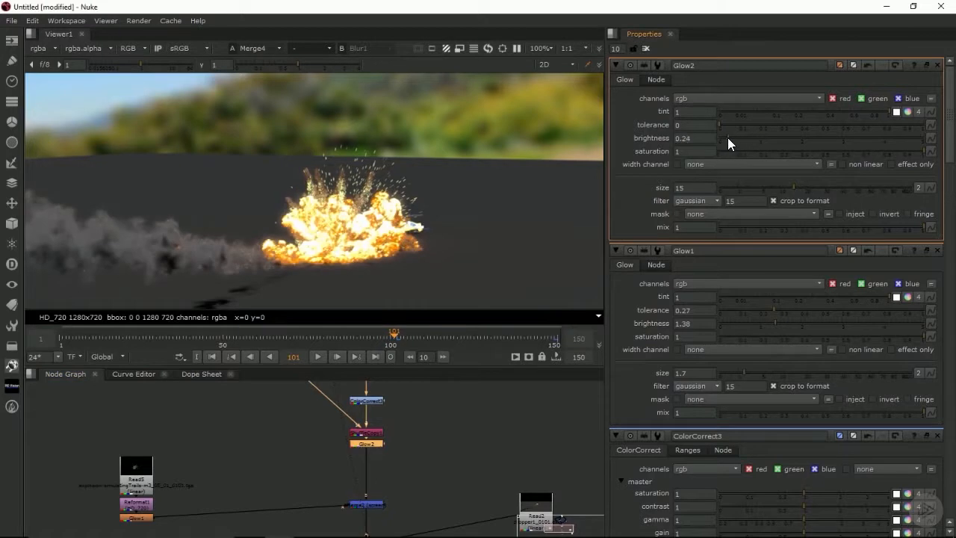
left_click(731, 187)
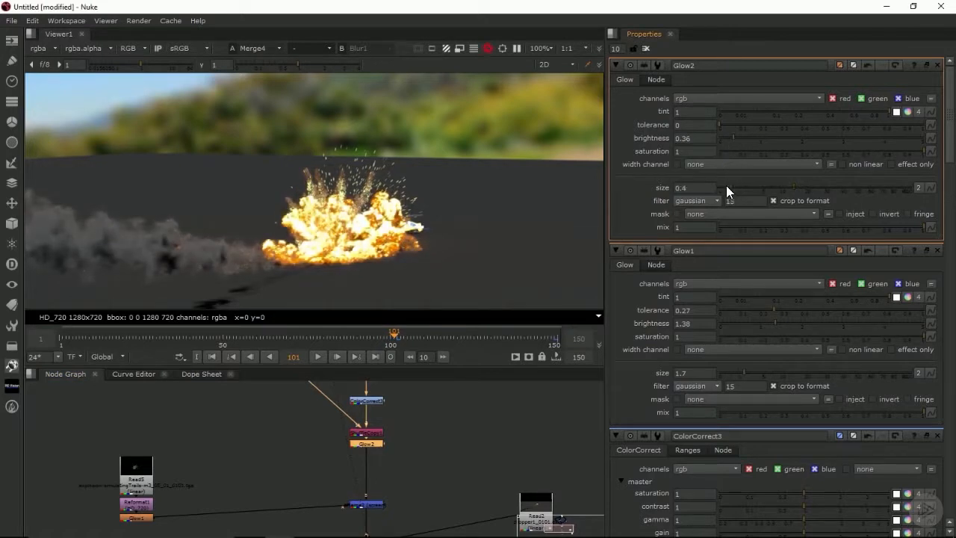
left_click_drag(730, 186, 739, 185)
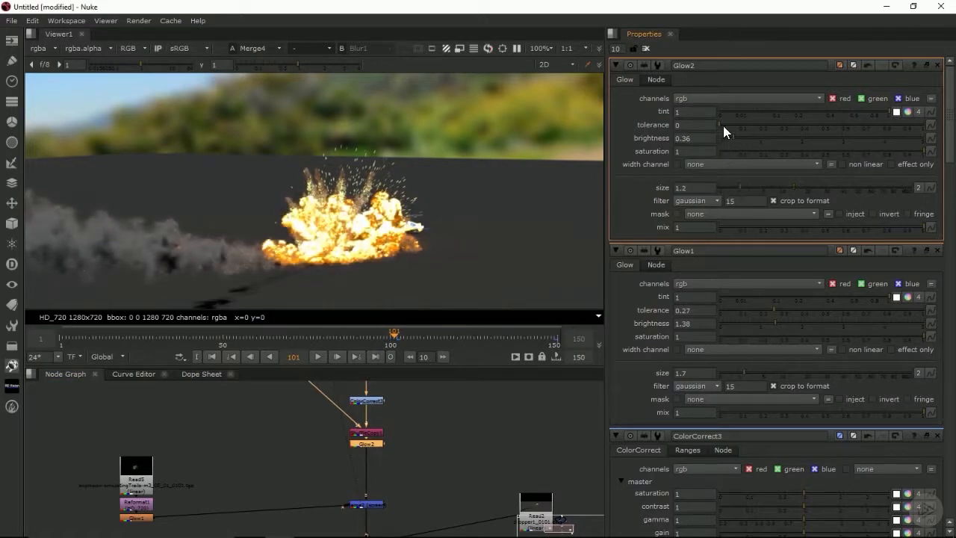
mouse_move(721, 124)
left_mouse_down()
mouse_move(824, 124)
mouse_move(733, 123)
mouse_move(760, 123)
mouse_move(742, 121)
left_mouse_up()
mouse_move(739, 186)
left_mouse_down()
mouse_move(723, 187)
mouse_move(744, 187)
left_mouse_up()
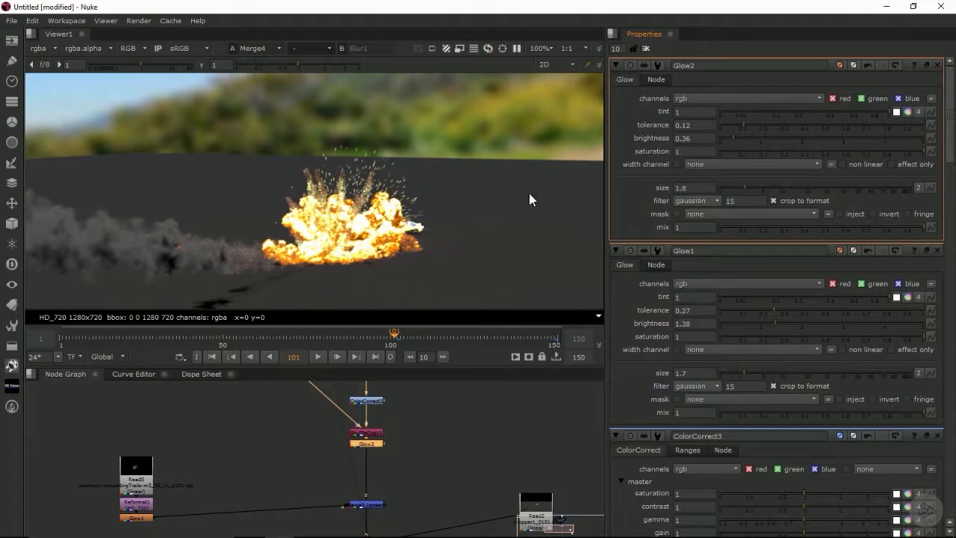
Step: Go to frame 116 and reduce Glow2's size to 1.2 while viewing the explosion up close
left_click(442, 338)
scroll(389, 225, "up", 3)
mouse_move(745, 187)
left_mouse_down()
mouse_move(725, 188)
mouse_move(742, 187)
left_mouse_up()
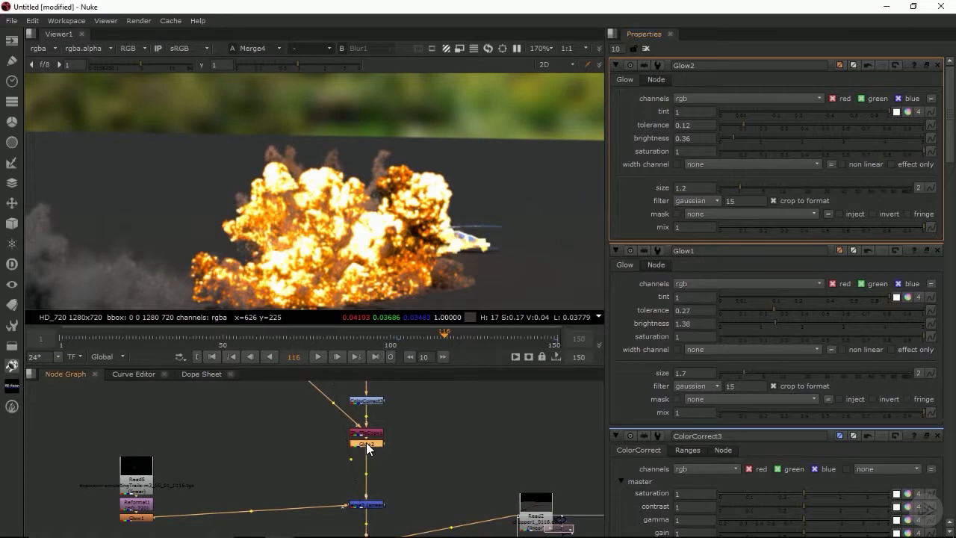
Step: Add a third Glow node below Glow2 and set its size to 78
key("Tab")
type("glo")
key("Return")
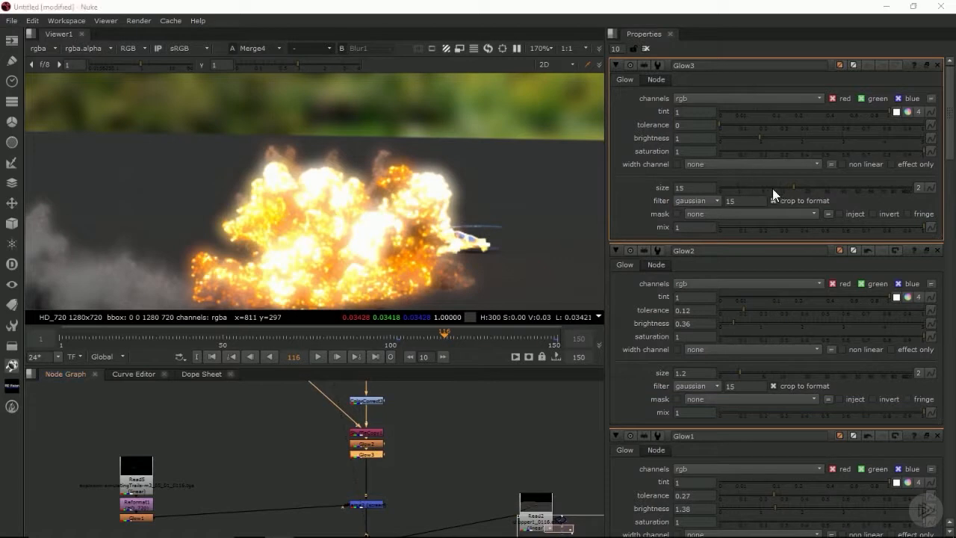
left_click_drag(799, 188, 889, 187)
scroll(270, 195, "down", 3)
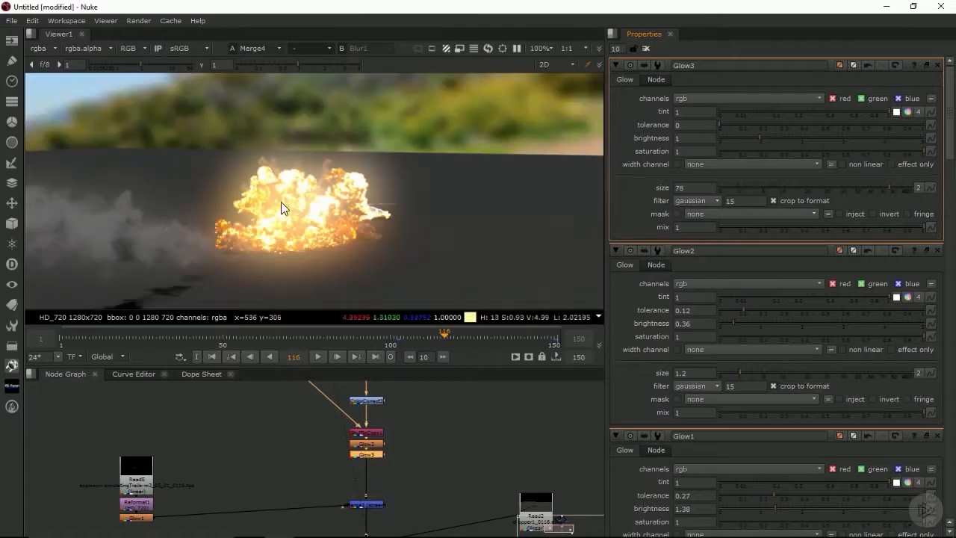
middle_click_drag(360, 193, 408, 192)
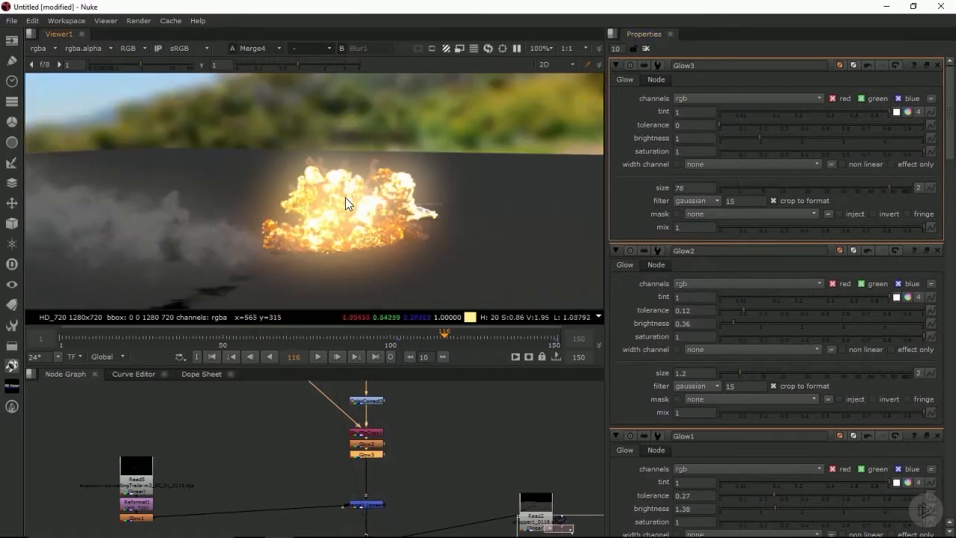
Step: Set Glow3's tolerance to 0.125 and brightness to 0.26, keeping its saturation at 1
left_click(695, 150)
type(".2")
key("Return")
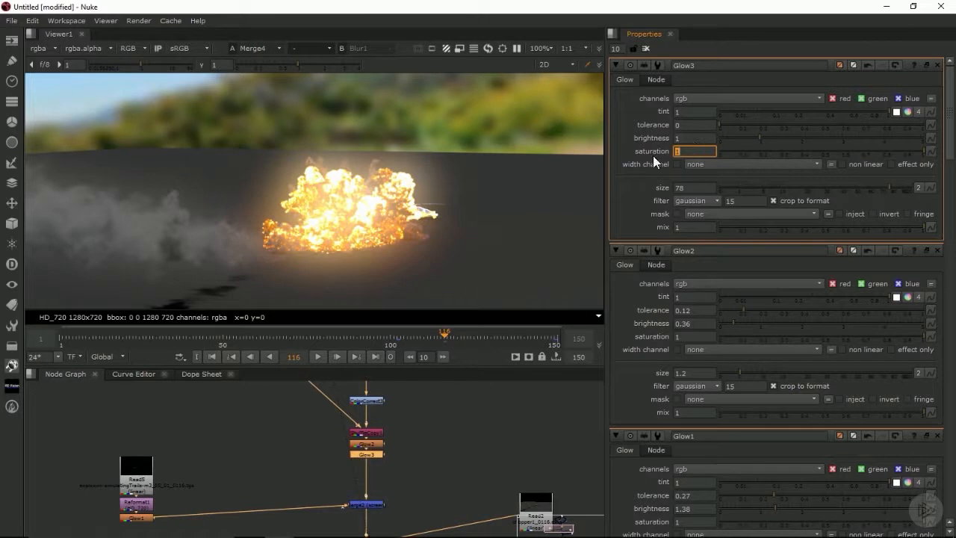
mouse_move(725, 124)
left_mouse_down()
mouse_move(761, 126)
mouse_move(697, 138)
mouse_move(728, 141)
left_mouse_up()
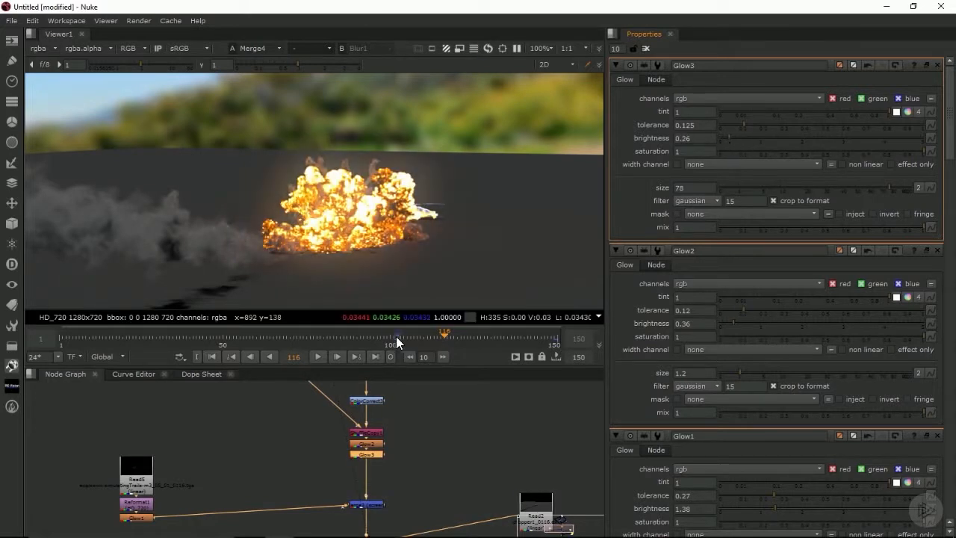
Step: Set Glow3's brightness to 0.42 at frame 102 and set a keyframe on it
left_click(397, 335)
left_click_drag(734, 134, 735, 135)
right_click(661, 136)
left_click(638, 137)
right_click(710, 154)
left_click(713, 142)
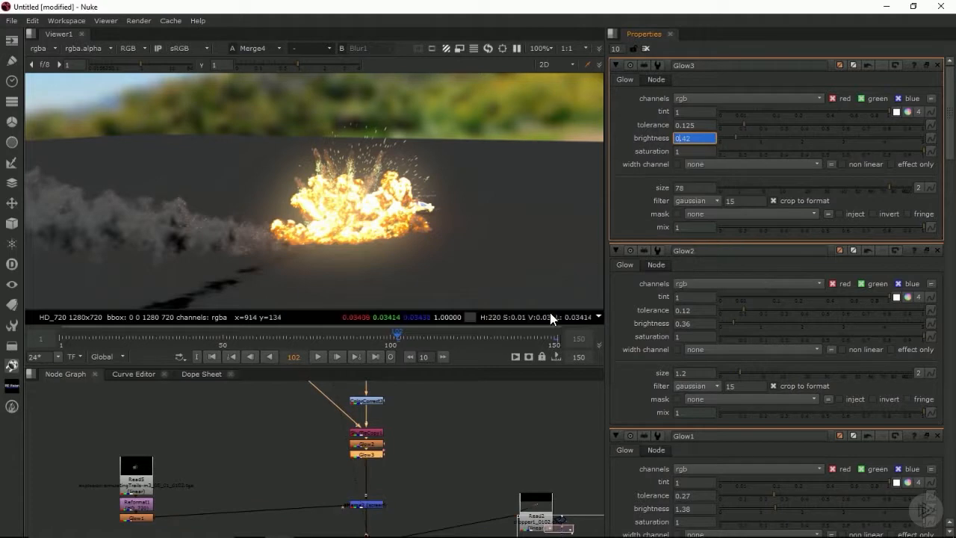
Step: Animate Glow3's brightness to 0.18 at frame 131 and to 0 at frame 80
mouse_move(506, 340)
left_mouse_down()
mouse_move(545, 337)
mouse_move(491, 337)
left_mouse_up()
left_click_drag(728, 138, 724, 139)
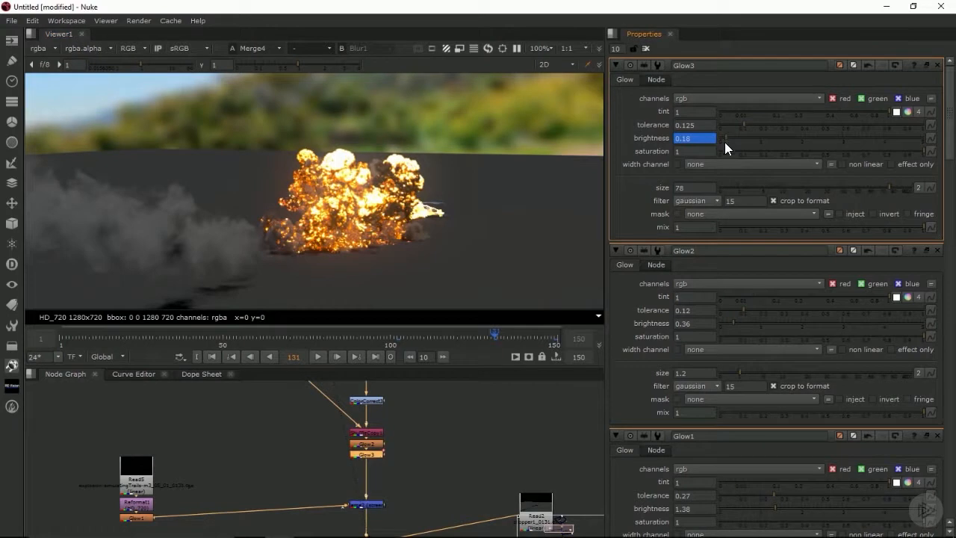
left_click(376, 335)
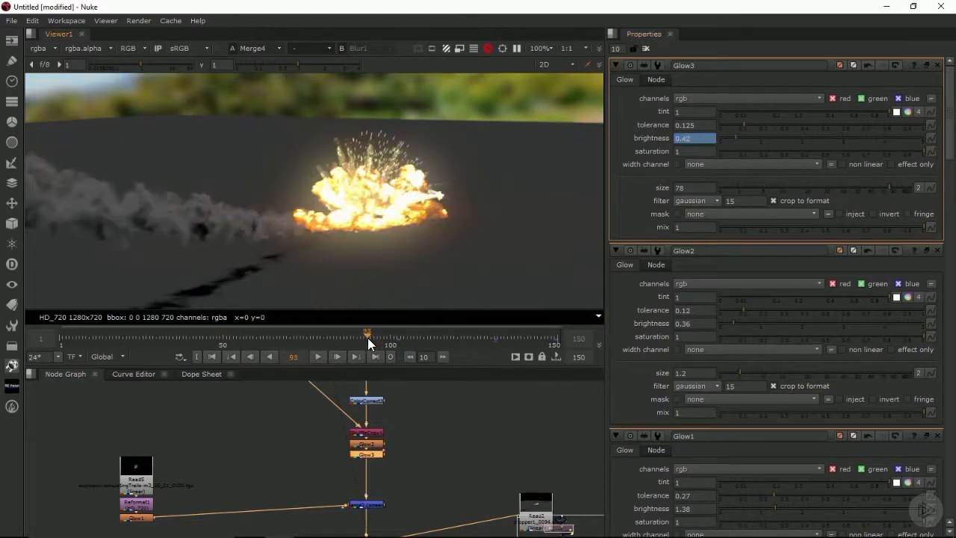
left_click_drag(366, 334, 322, 335)
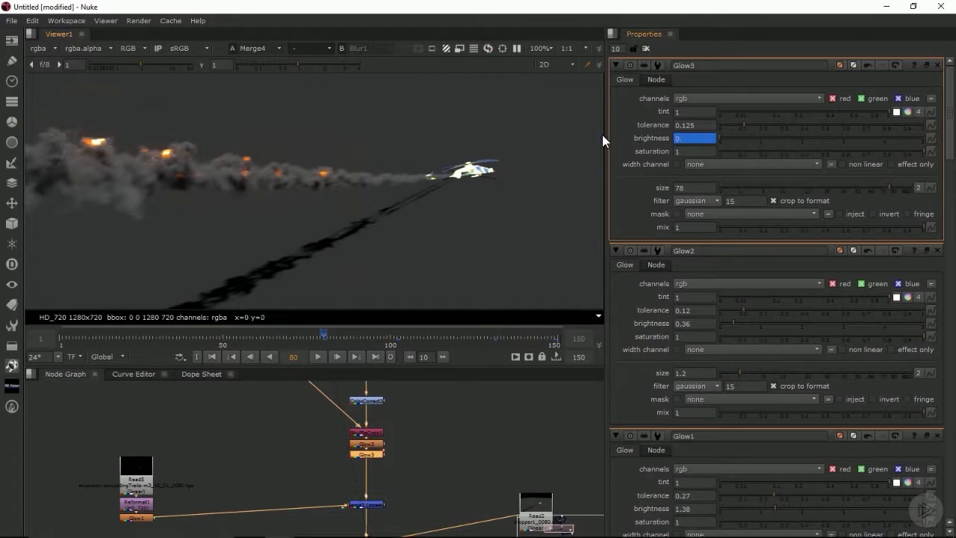
Step: Set Glow3's brightness to 0.46 at frame 13, during the first explosion
left_click(94, 334)
left_click(93, 336)
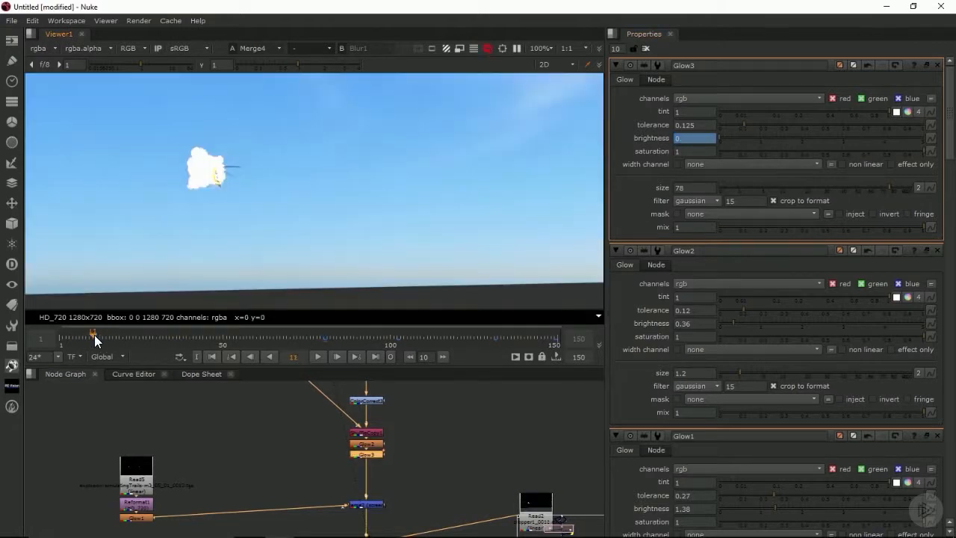
left_click(736, 139)
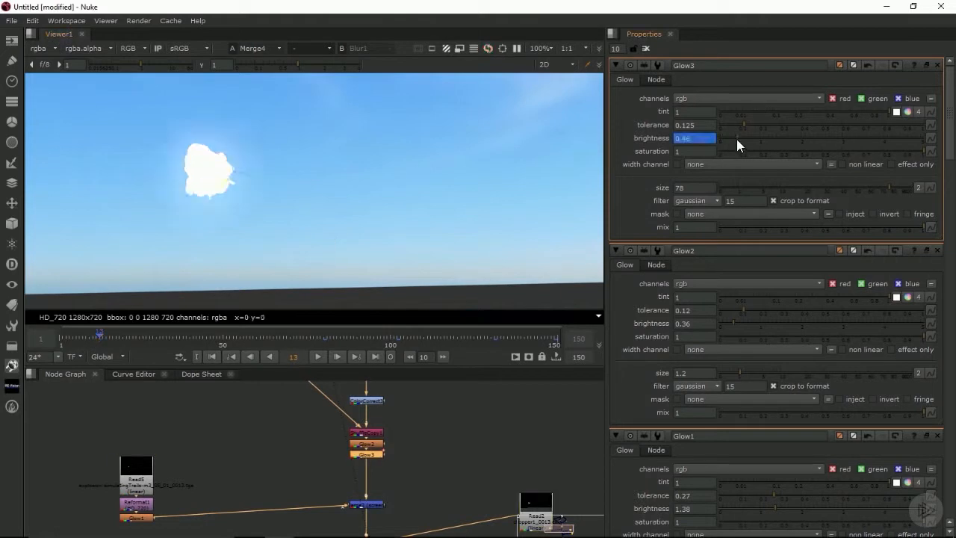
Step: Scrub through the shot and inspect the animated glow on the mid-air blast and the ground explosion
left_click_drag(136, 338, 200, 340)
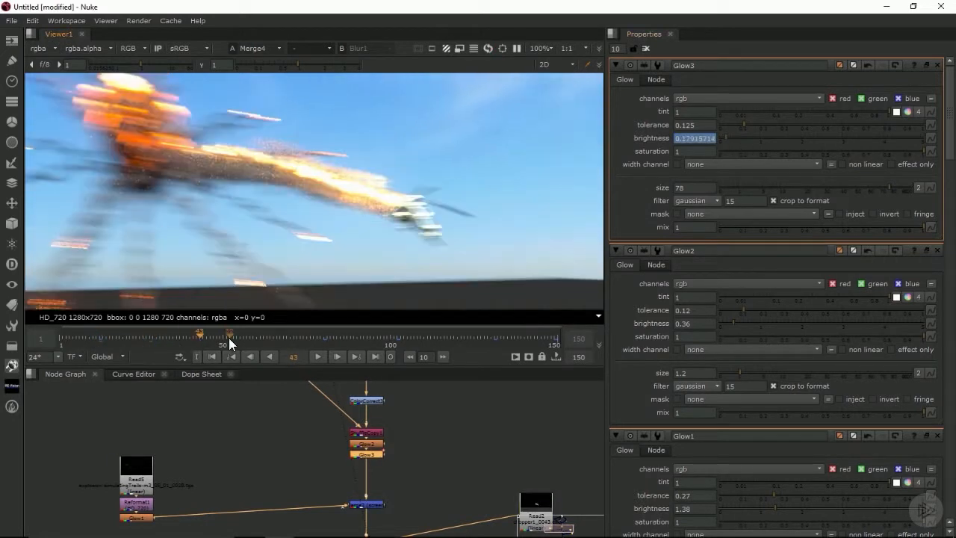
type("0.10050330")
left_click_drag(106, 336, 219, 336)
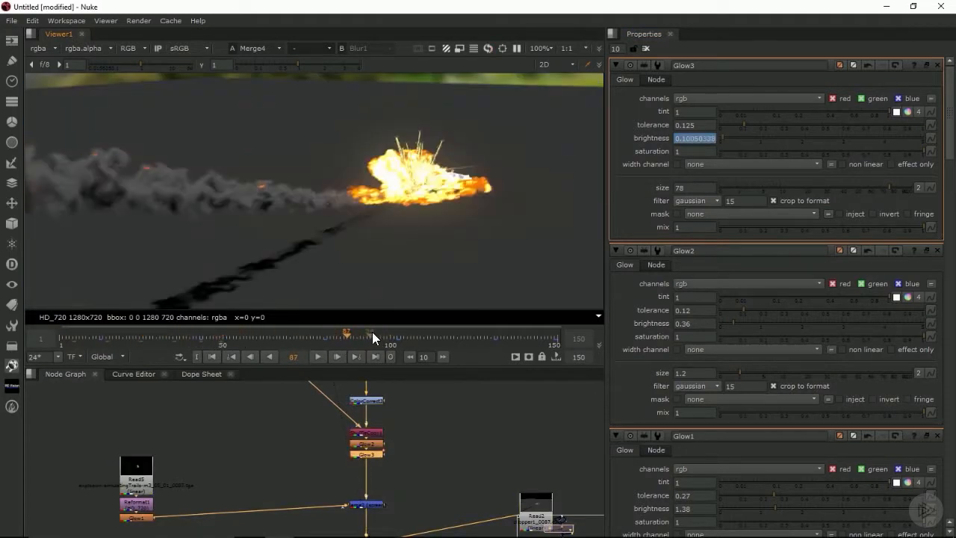
left_click(369, 333)
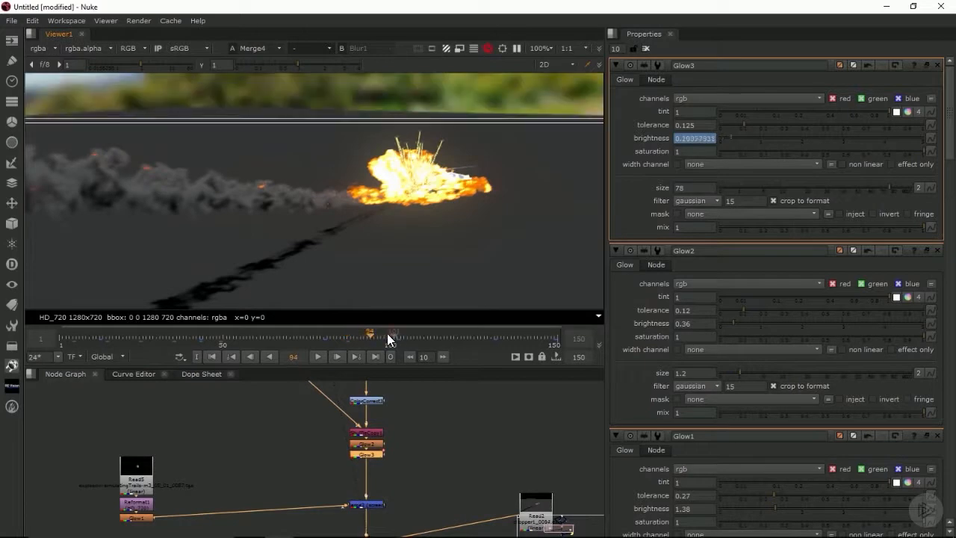
left_click_drag(383, 336, 532, 336)
left_click(464, 333)
left_click(375, 336)
left_click(115, 339)
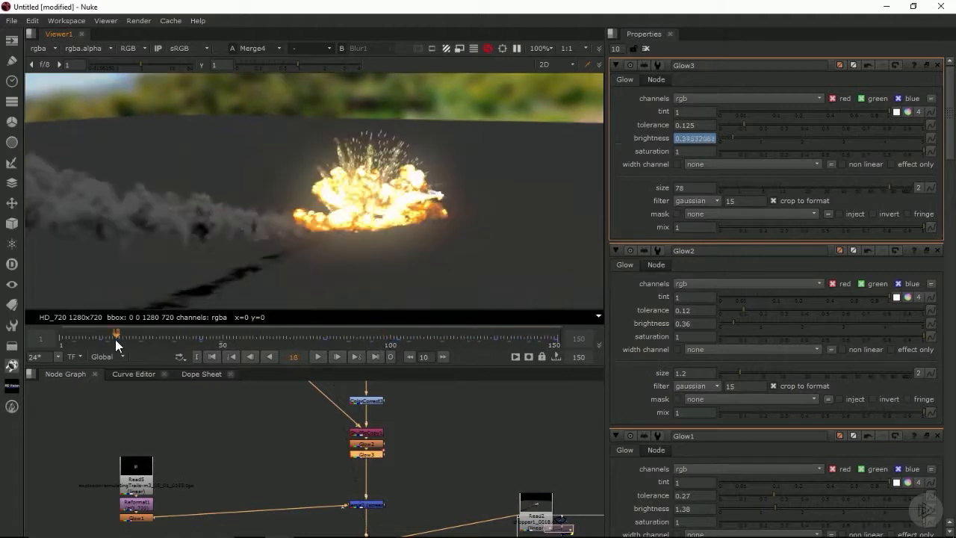
left_click_drag(160, 339, 457, 334)
left_click(429, 337)
scroll(370, 171, "down", 5)
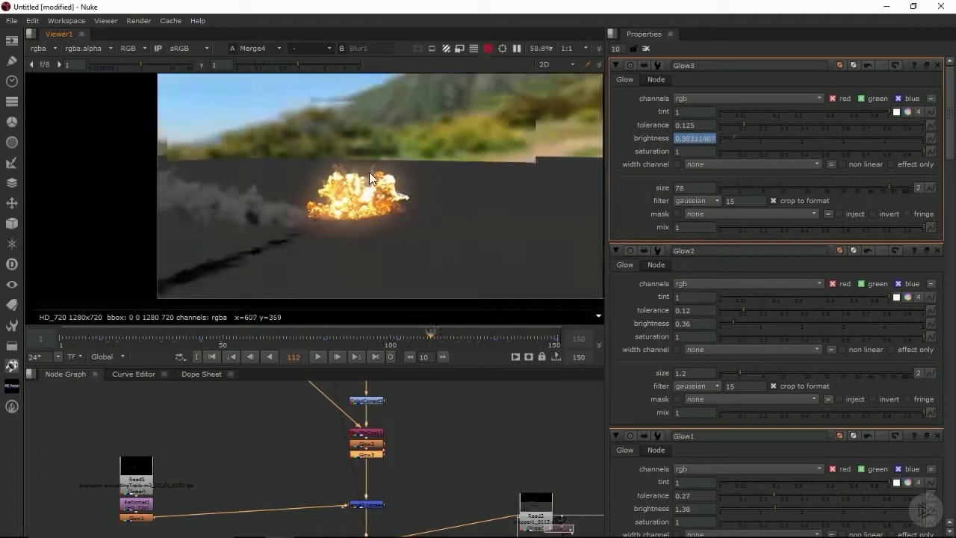
scroll(361, 177, "up", 2)
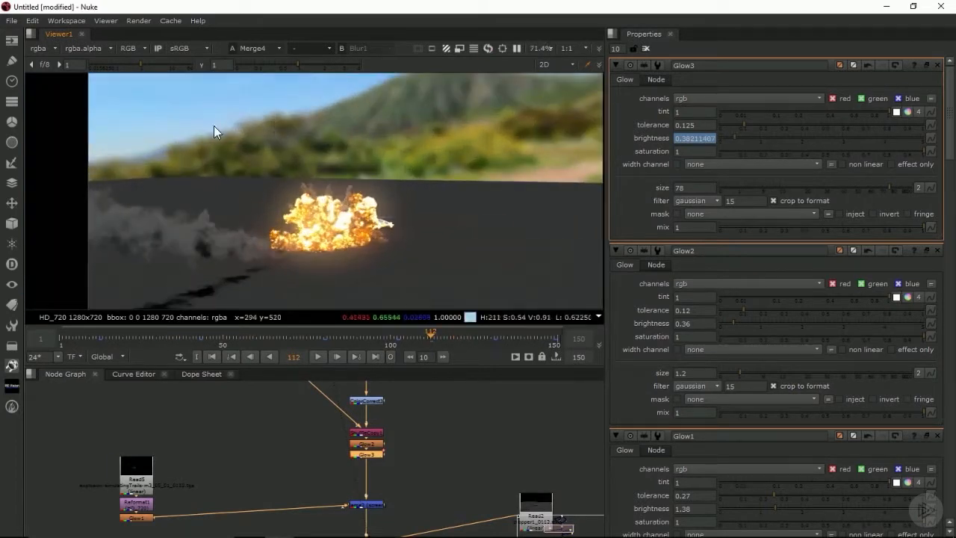
scroll(224, 119, "down", 1)
Step: Move Glow2 and Glow3 down the node chain and insert a HueCorrect node above them, directly below the merge
left_click_drag(374, 502, 366, 523)
left_click_drag(405, 433, 354, 457)
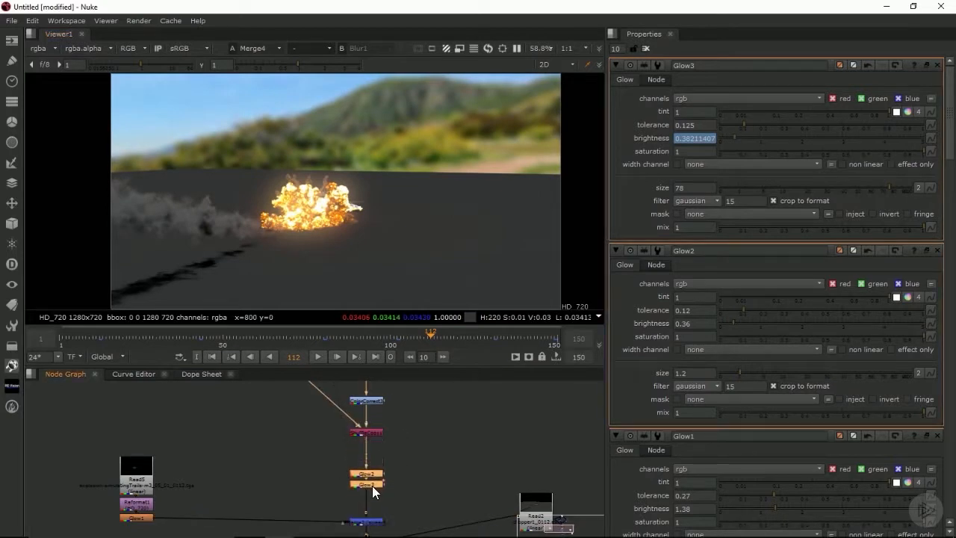
key("Tab")
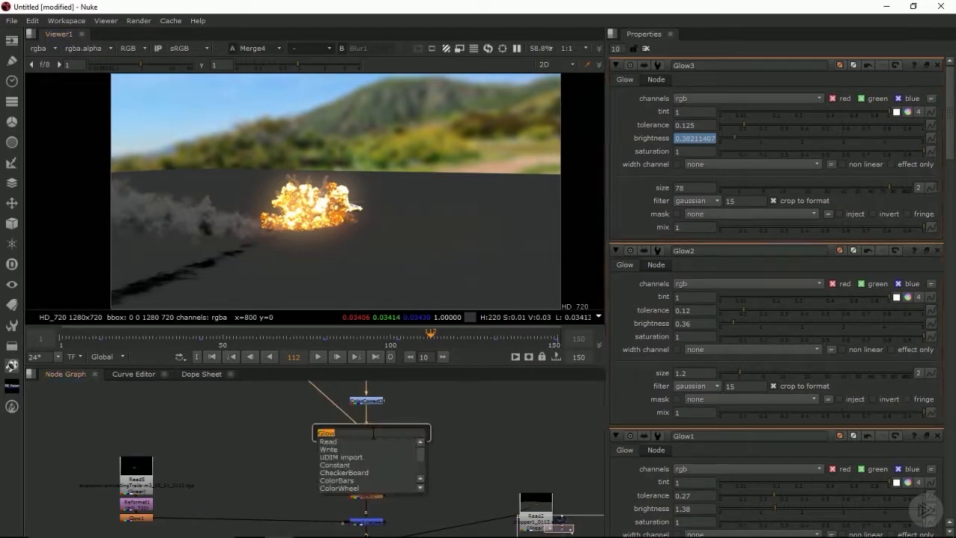
type("hue")
key("Return")
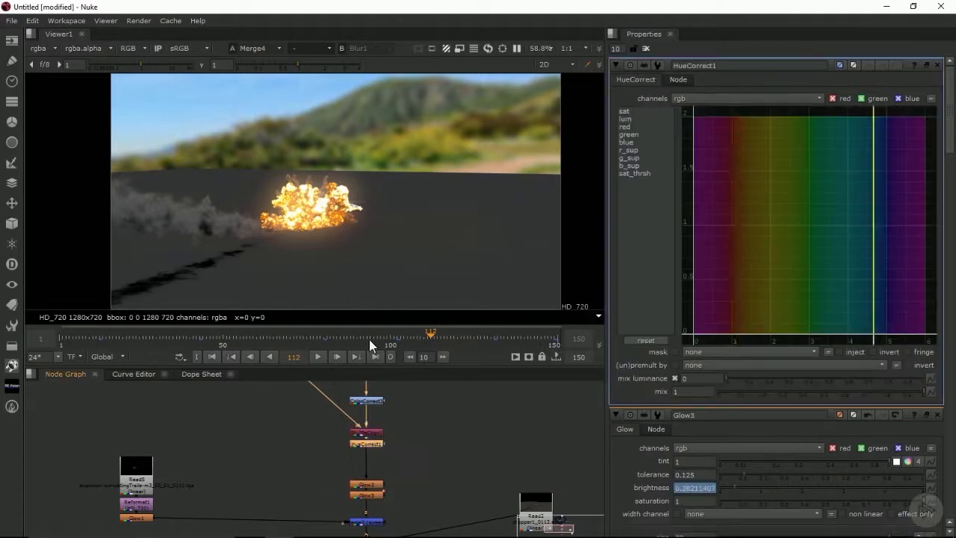
Step: Raise all points of HueCorrect1's blue curve to about 1.5 and check the result at frame 123
scroll(318, 181, "up", 2)
scroll(342, 196, "down", 1)
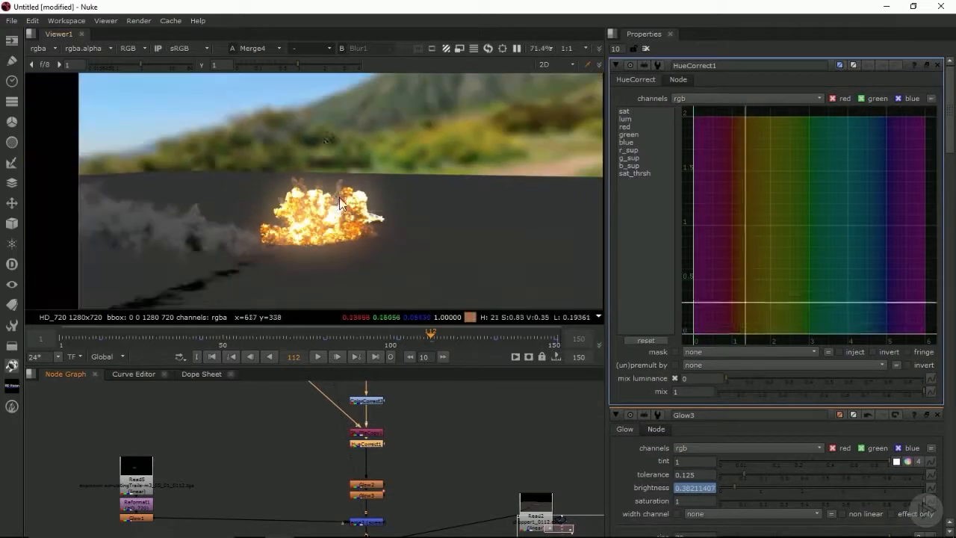
scroll(295, 170, "up", 1)
left_click(626, 142)
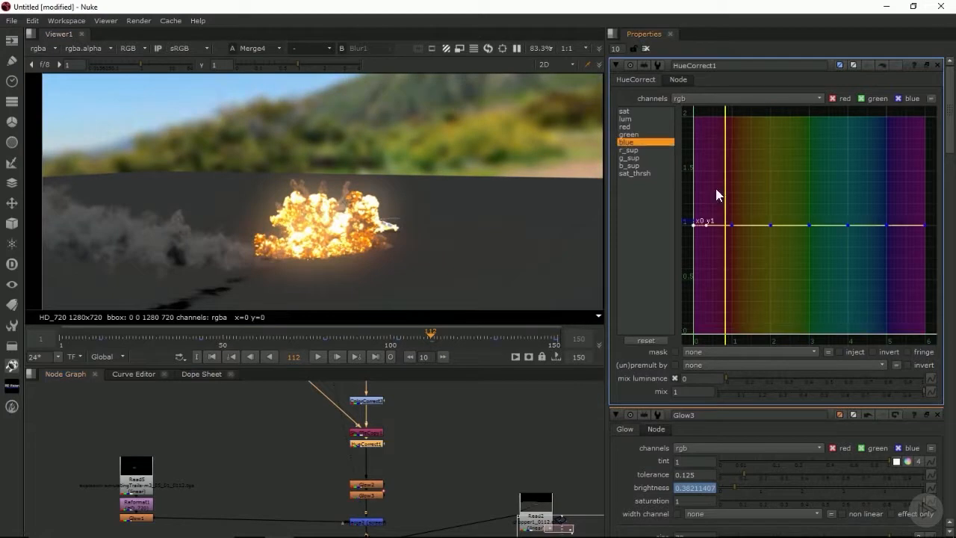
left_click_drag(686, 195, 900, 248)
left_click_drag(810, 224, 811, 171)
mouse_move(468, 336)
left_mouse_down()
mouse_move(482, 336)
mouse_move(467, 336)
left_mouse_up()
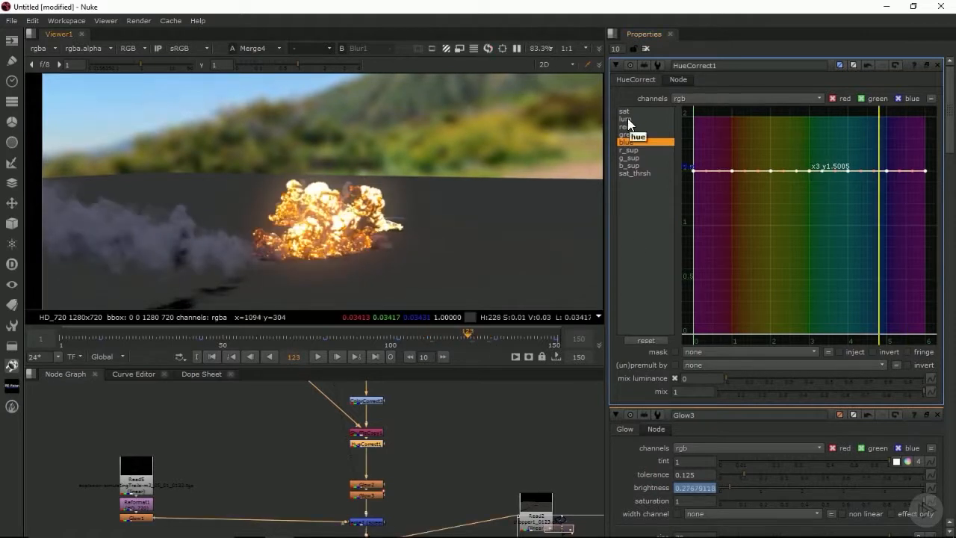
Step: Shape HueCorrect1's saturation curve by raising the point at hue 2 to 1.33 and lowering the point at hue 1 to about 0.93
scroll(339, 221, "up", 2)
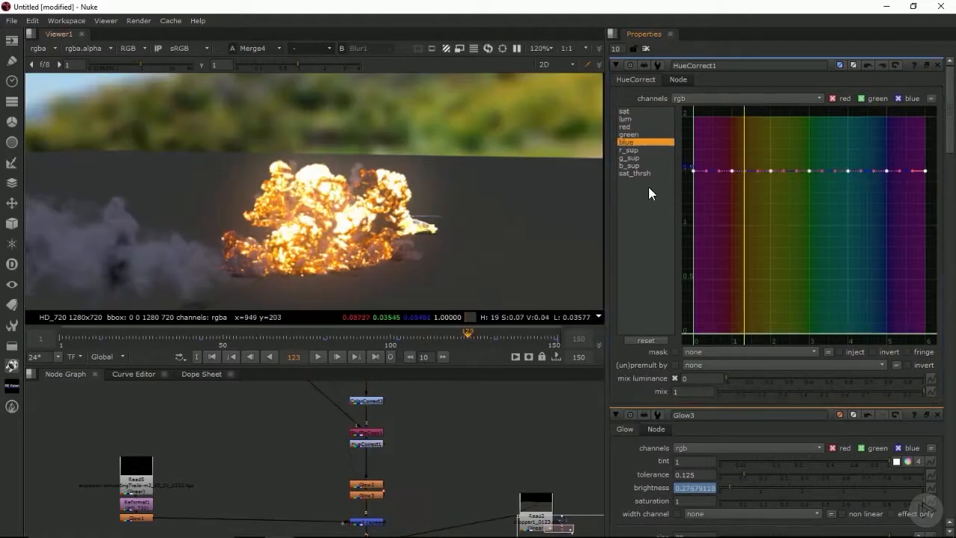
left_click(625, 112)
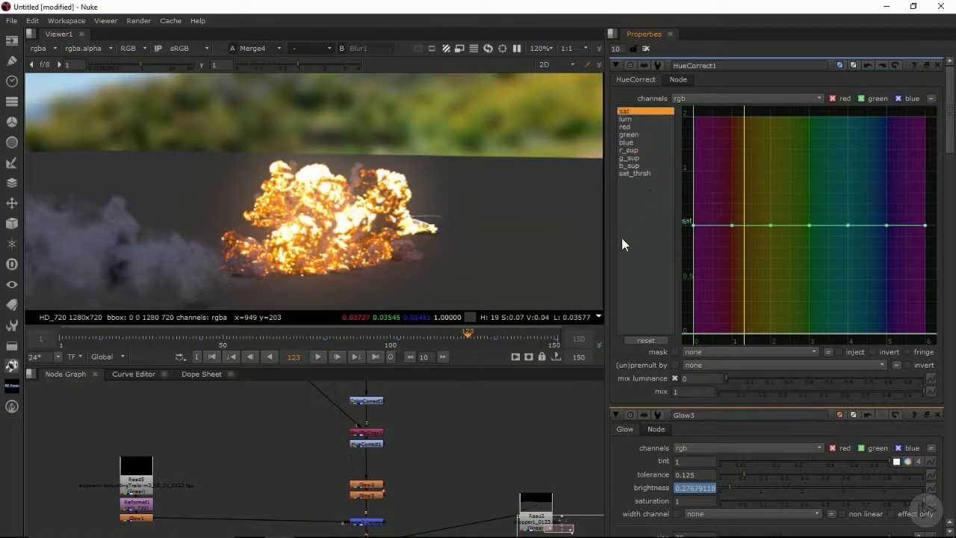
left_click_drag(772, 226, 786, 192, "ctrl+alt")
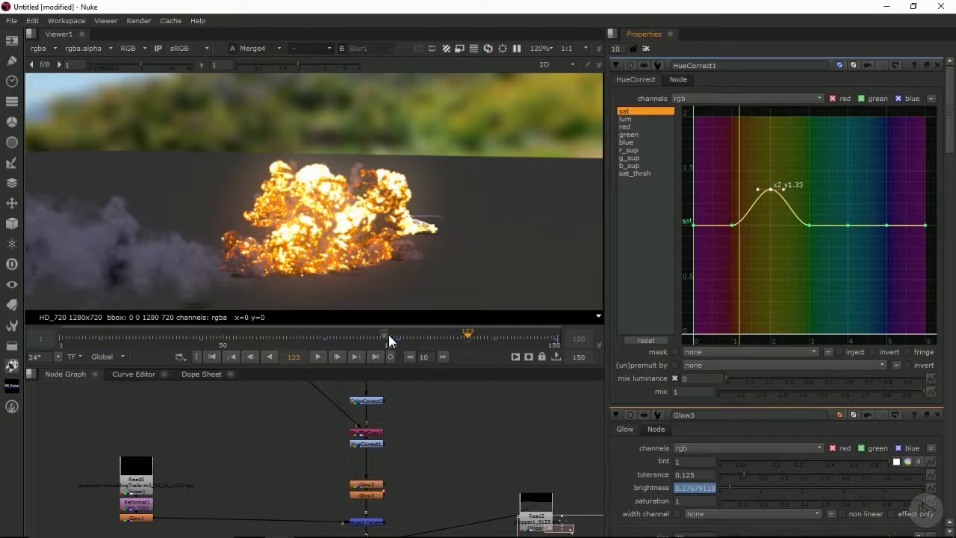
left_click_drag(485, 332, 503, 333)
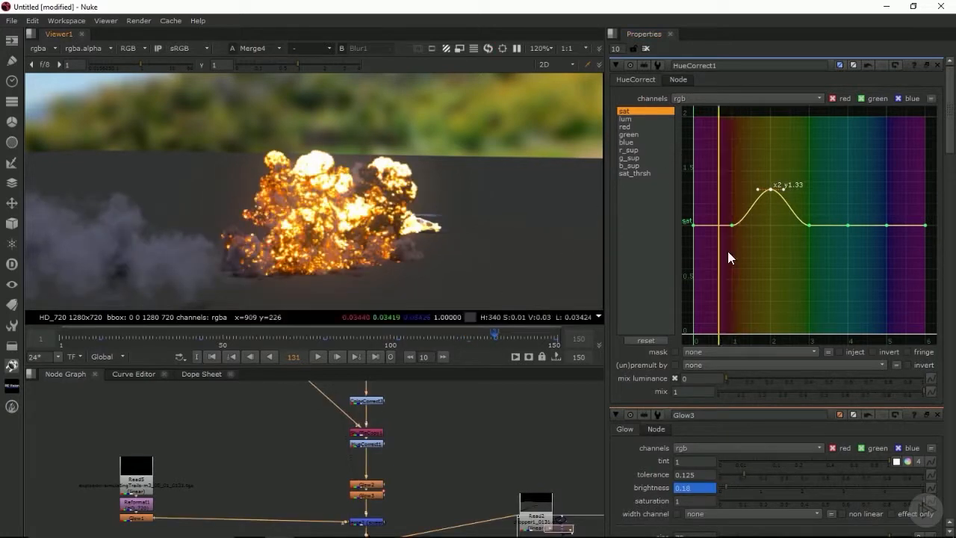
mouse_move(734, 227)
left_mouse_down()
mouse_move(735, 248)
mouse_move(736, 232)
left_mouse_up()
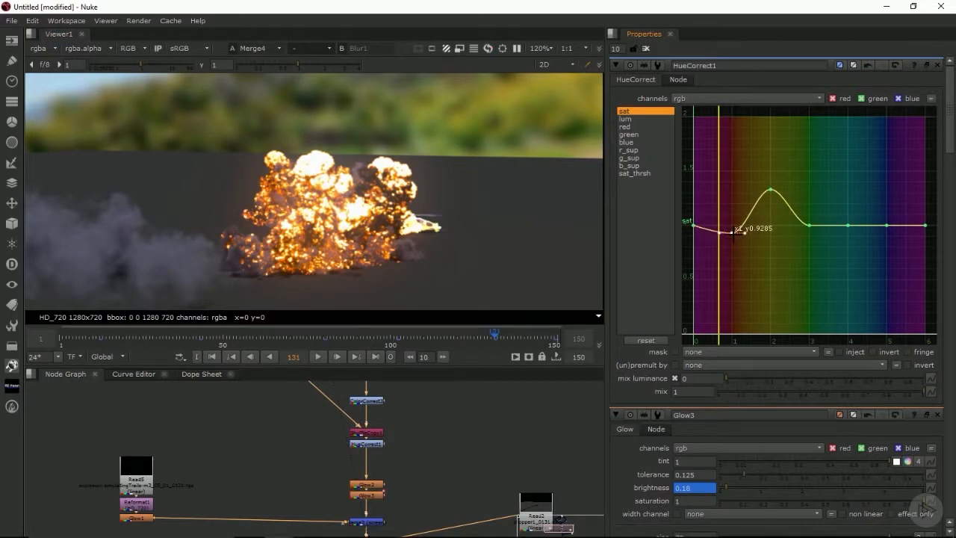
left_click(375, 442)
scroll(312, 196, "down", 3)
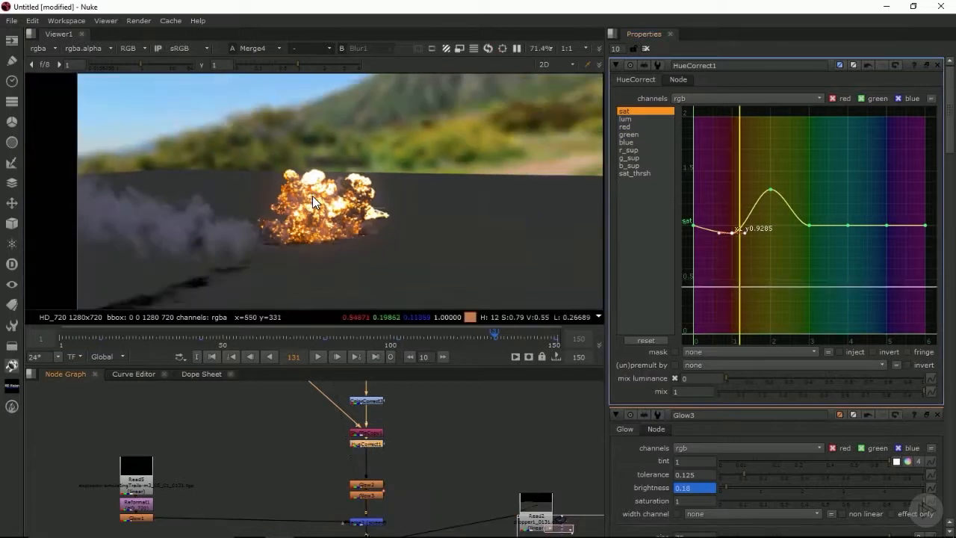